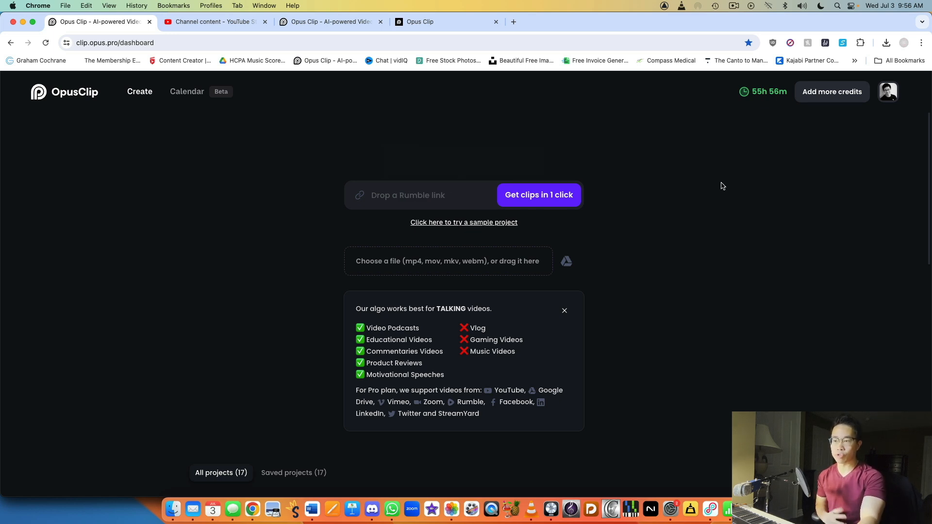
- Switch to YouTube Studio and check the options for the video "Is my music TOO complex?", including its download option
click(424, 195)
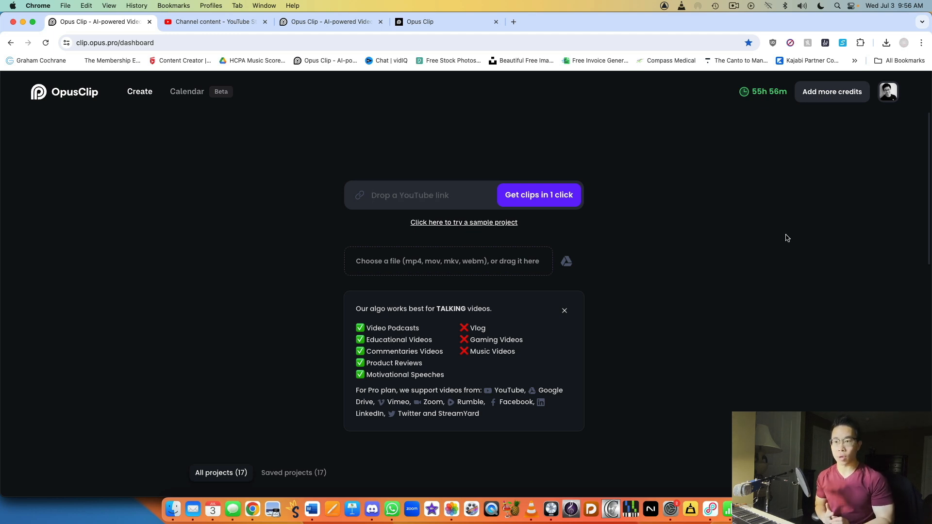
click(214, 21)
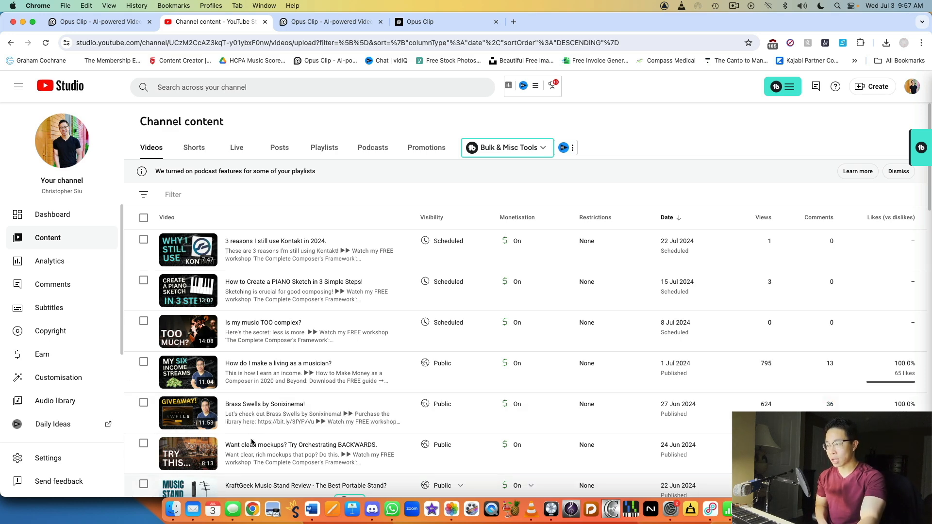
click(324, 337)
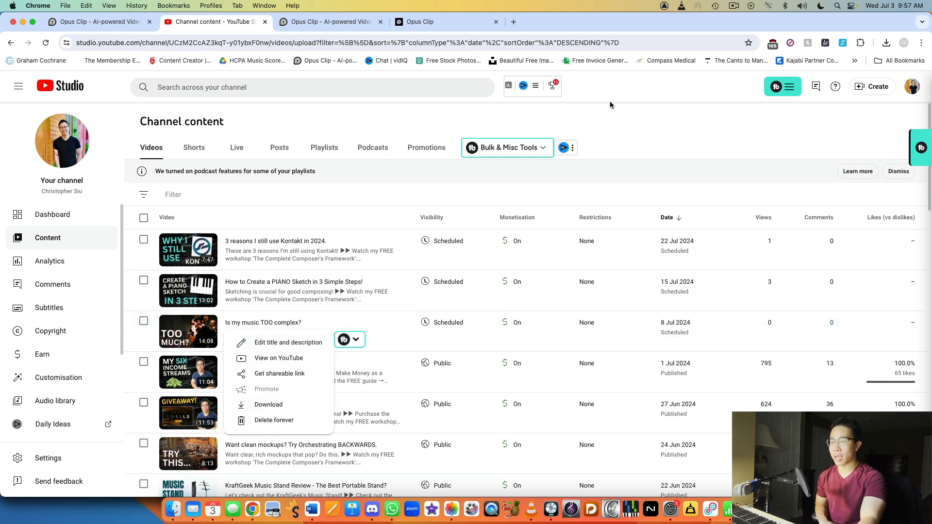
click(602, 121)
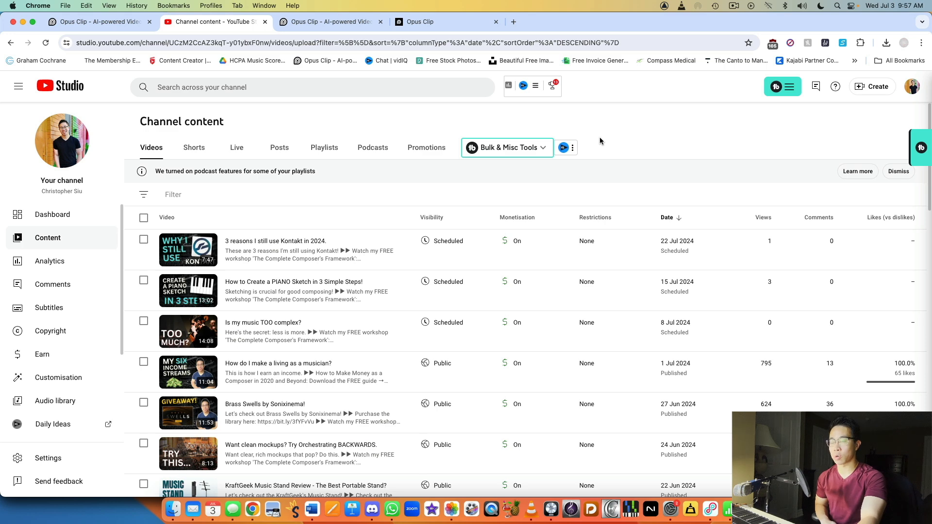
- Return to OpusClip and upload the file "How do I make a living as a musician_.mp4" from the Downloads folder
click(97, 21)
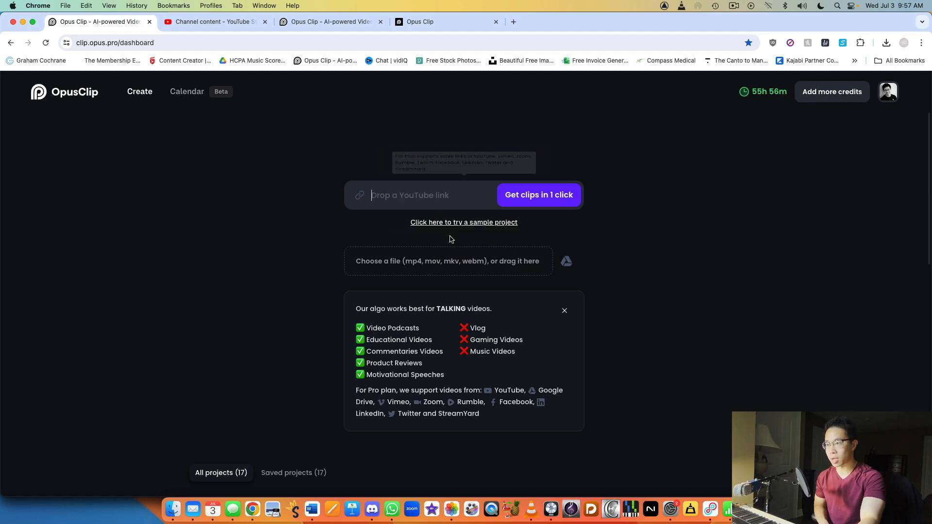
click(436, 270)
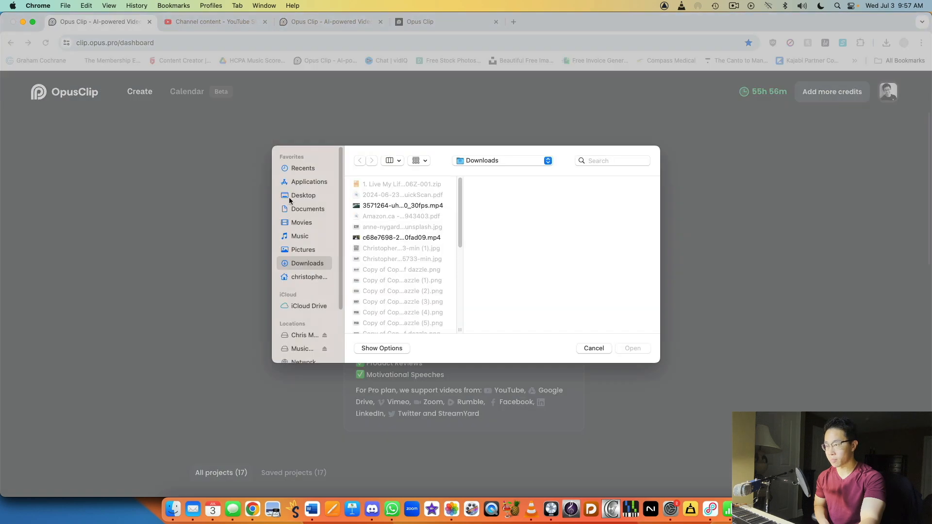
scroll(389, 254, down, 10)
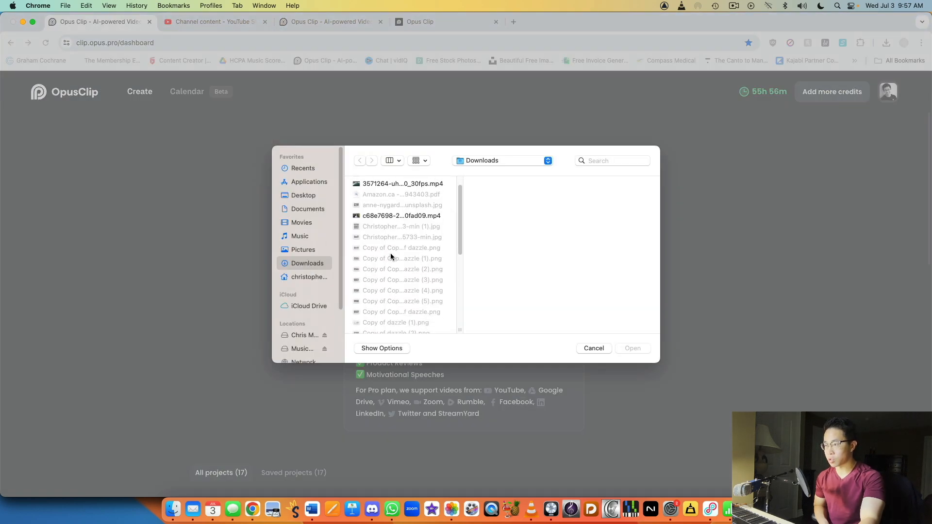
click(394, 239)
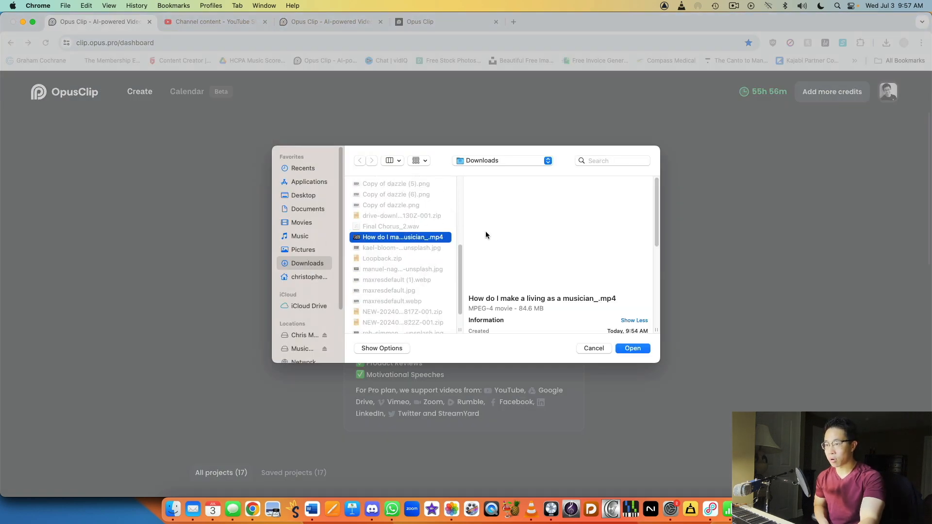
double_click(420, 239)
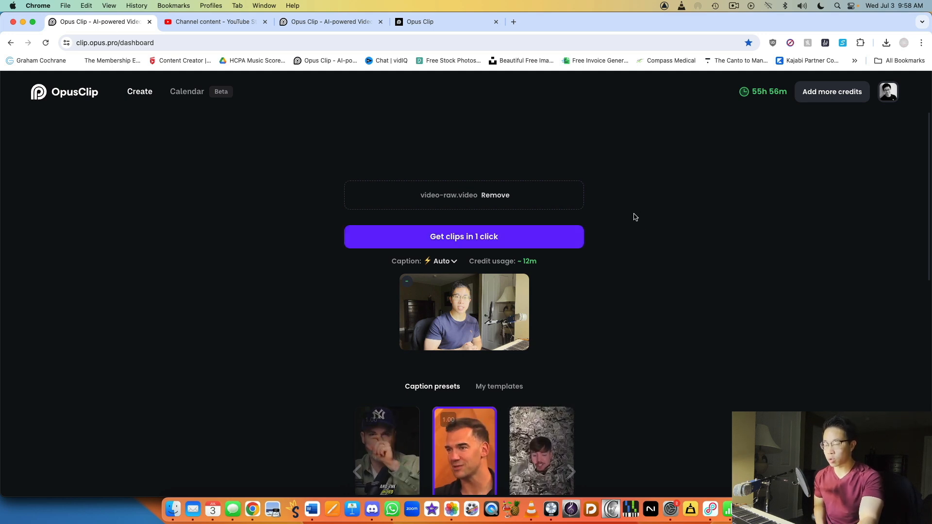
- Look over the caption language and translation options and the remaining Pro plan credits
scroll(634, 217, down, 2)
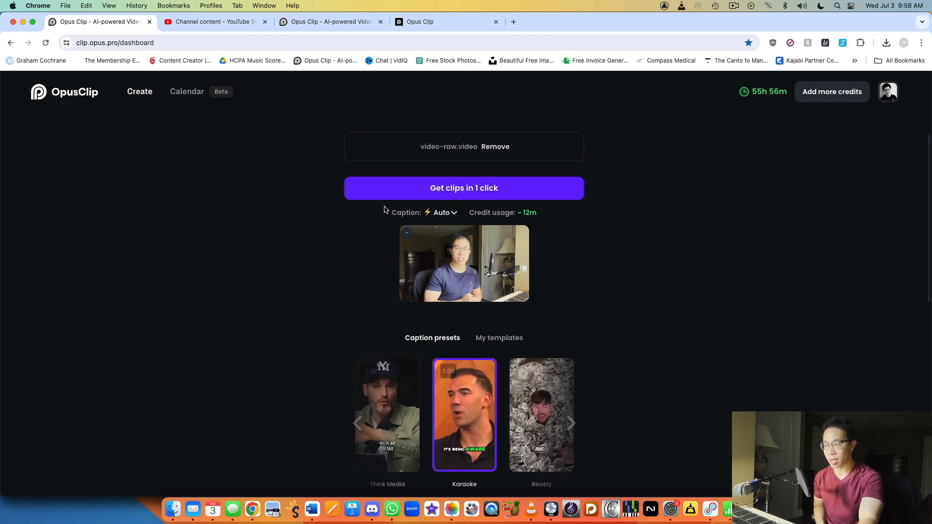
click(448, 221)
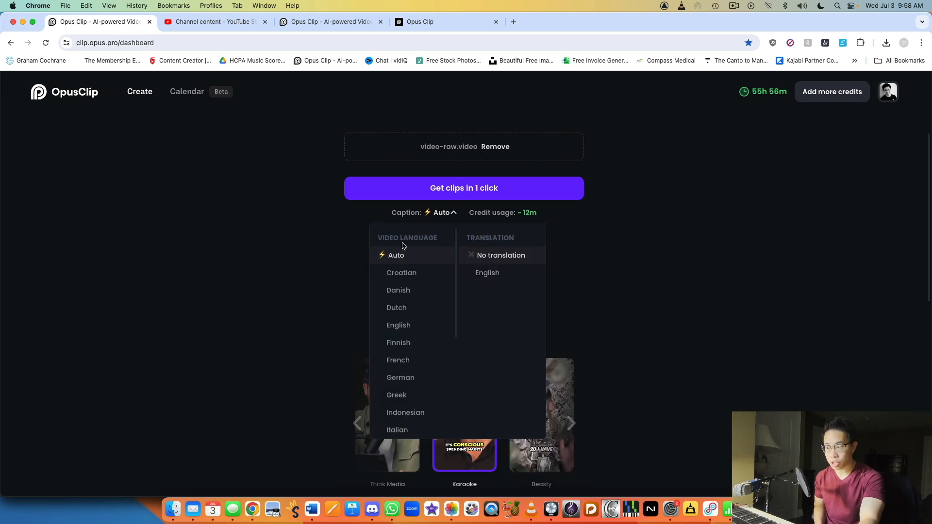
scroll(412, 374, down, 5)
click(662, 237)
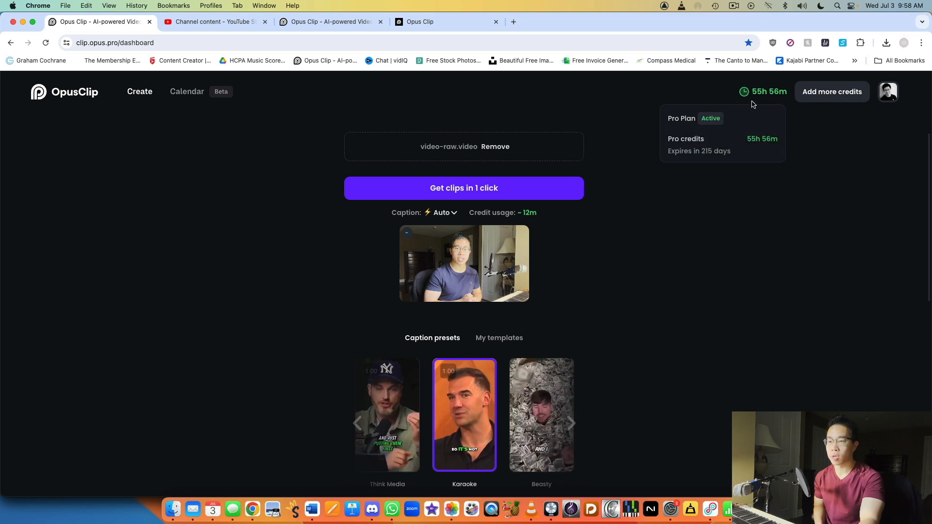
mouse_move(754, 94)
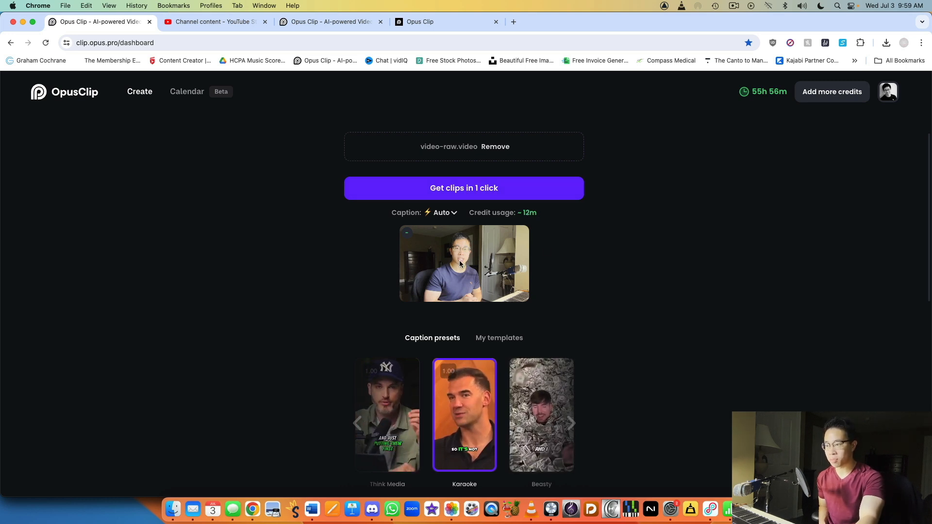
- Choose the Pod P caption preset and look through the video genres, keeping the genre on Auto
scroll(704, 237, down, 3)
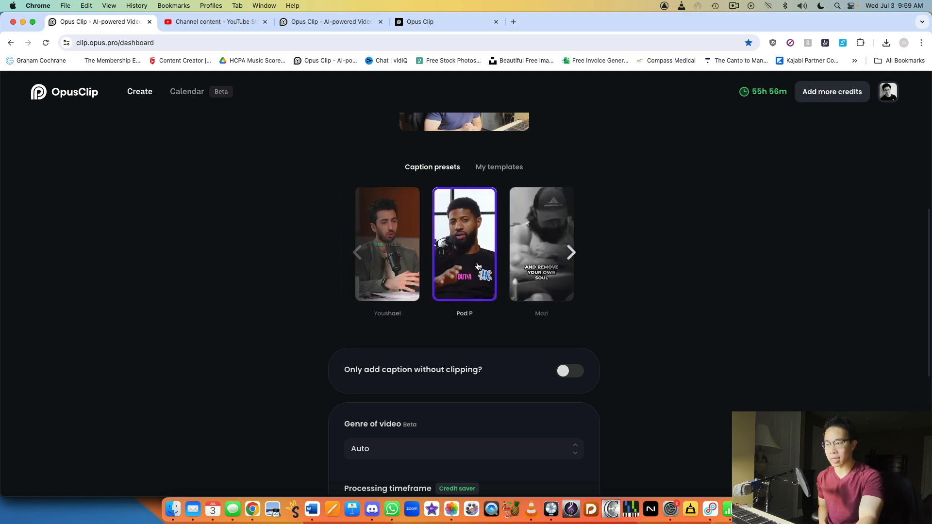
scroll(664, 269, down, 5)
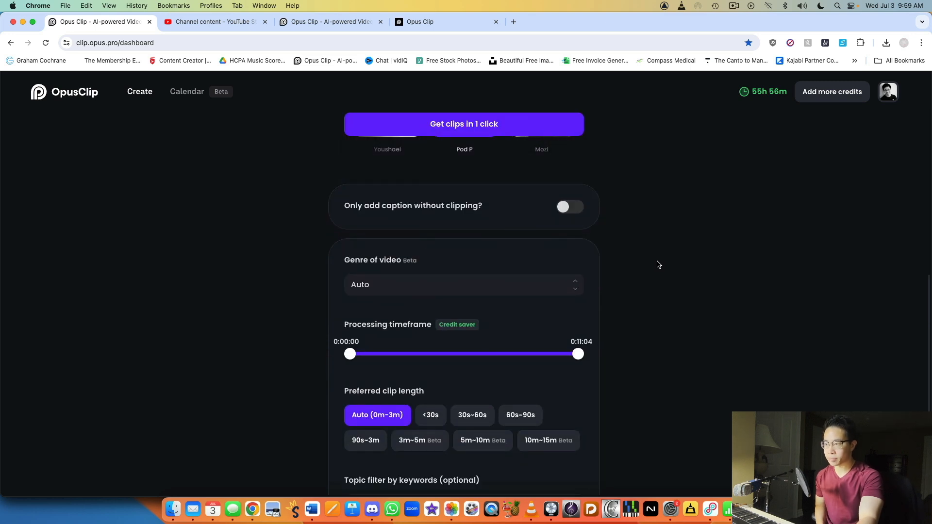
scroll(409, 247, down, 2)
click(406, 238)
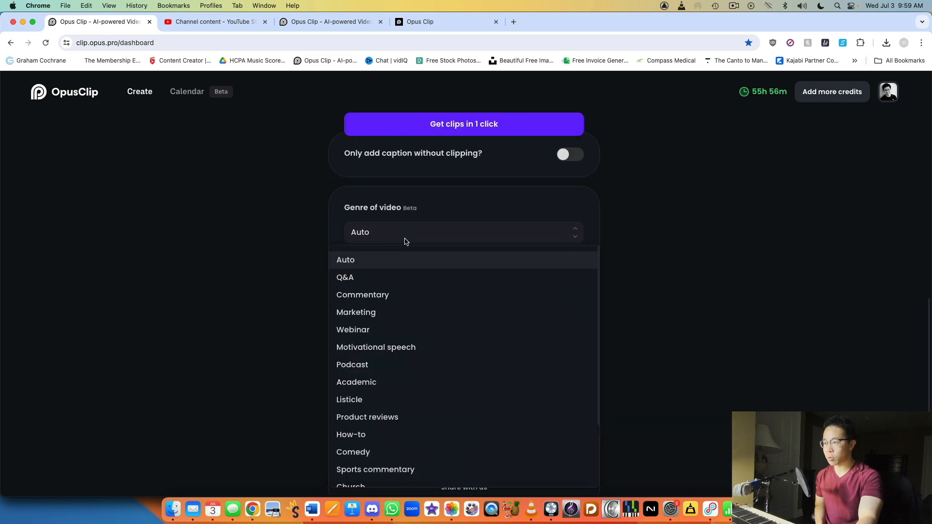
scroll(383, 297, down, 2)
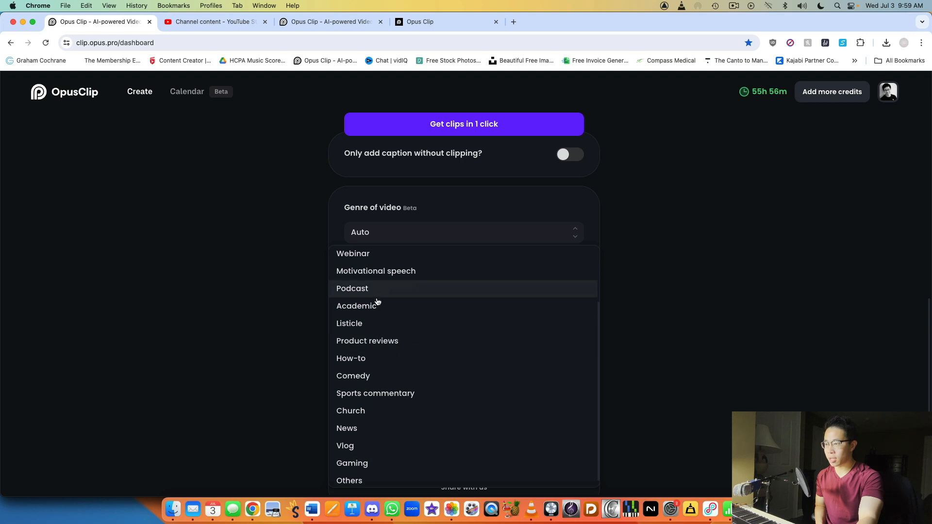
click(719, 304)
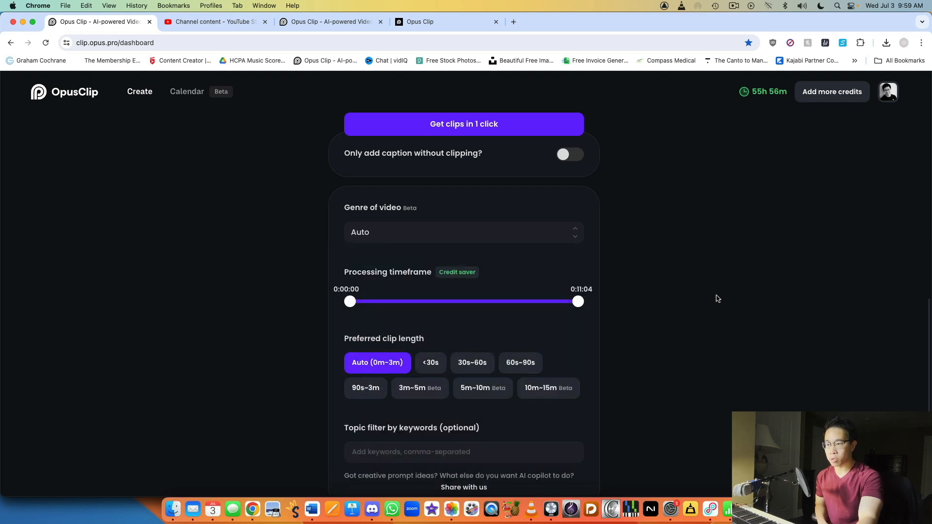
- Try out both ends of the processing timeframe, leaving the full range from 0:00:00 to 0:11:04
scroll(640, 284, down, 2)
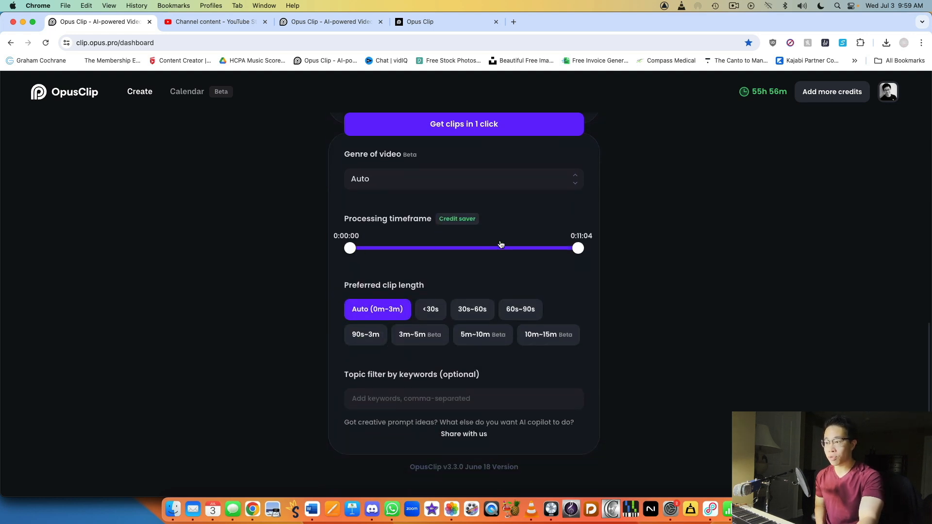
drag(588, 250, 645, 254)
drag(356, 251, 52, 279)
drag(565, 252, 617, 260)
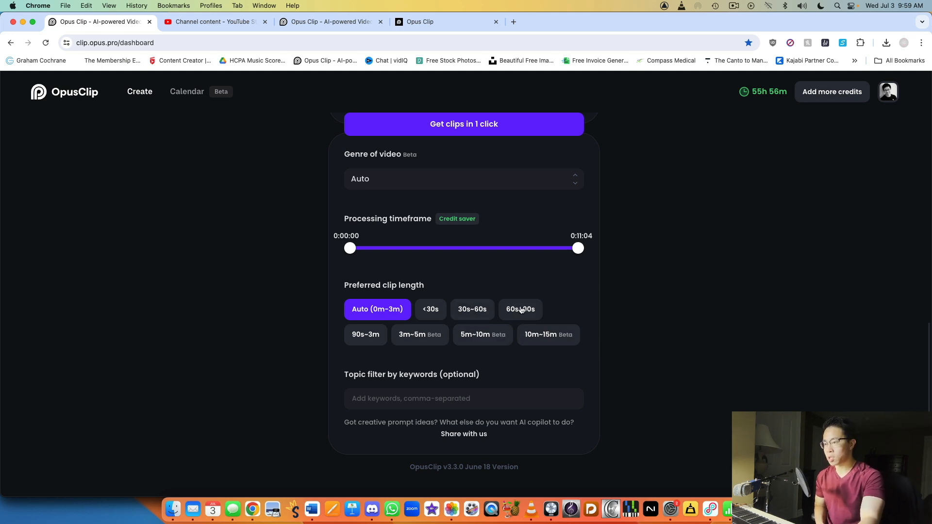
- Set the preferred clip length to 30s~60s and generate the clips from the uploaded video
click(481, 312)
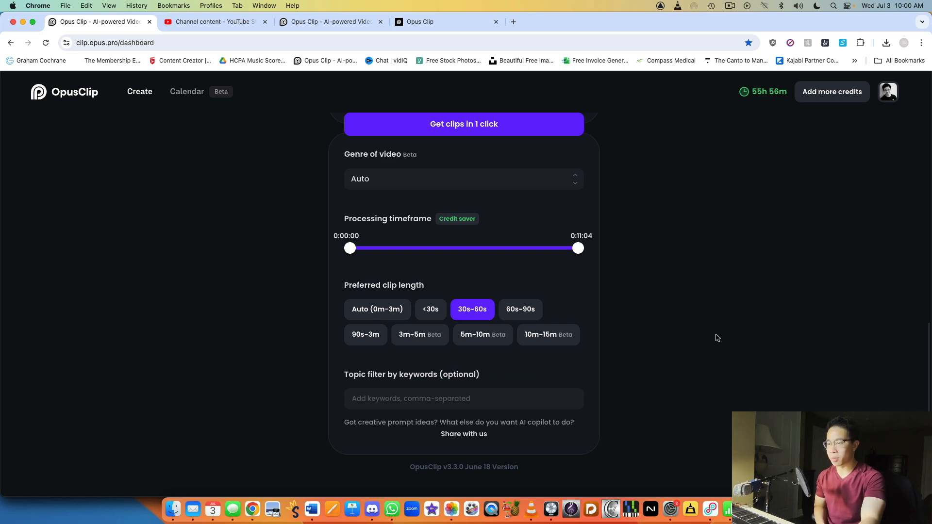
scroll(607, 358, up, 4)
scroll(481, 371, up, 3)
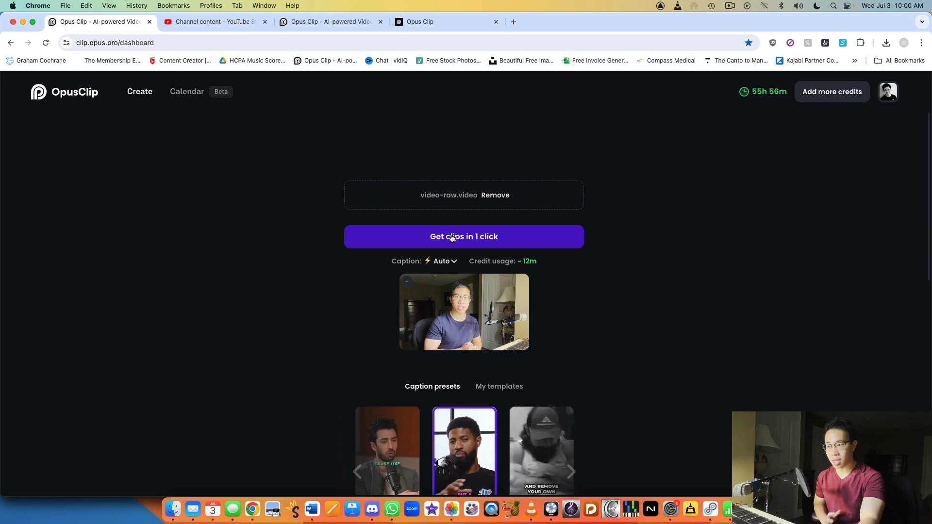
click(510, 237)
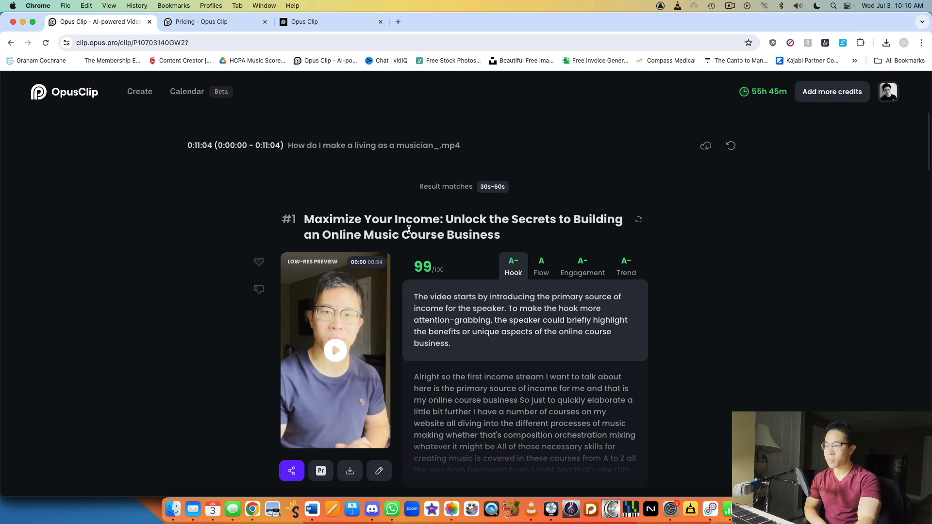
- Examine the generated clips from first to last, comparing their titles, scores, hook ratings and transcripts
scroll(514, 184, down, 7)
scroll(515, 184, up, 7)
scroll(515, 183, down, 16)
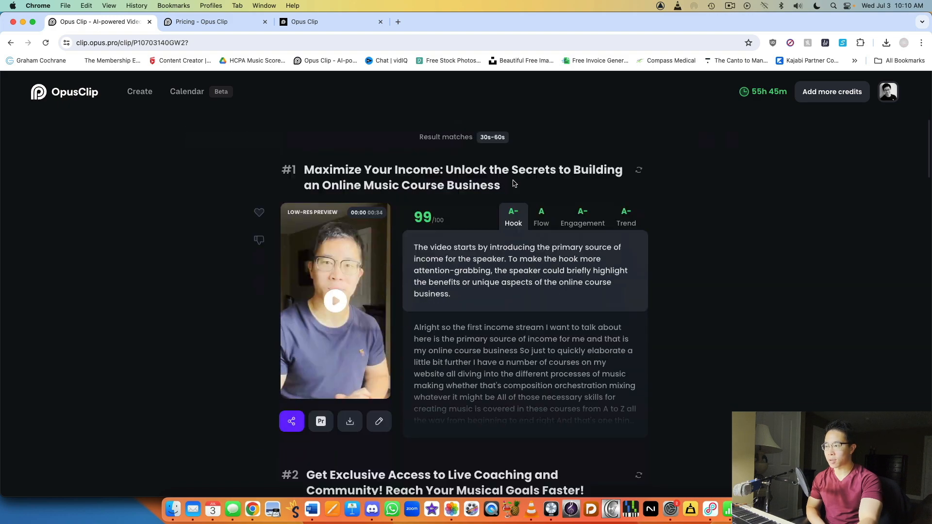
scroll(514, 183, down, 20)
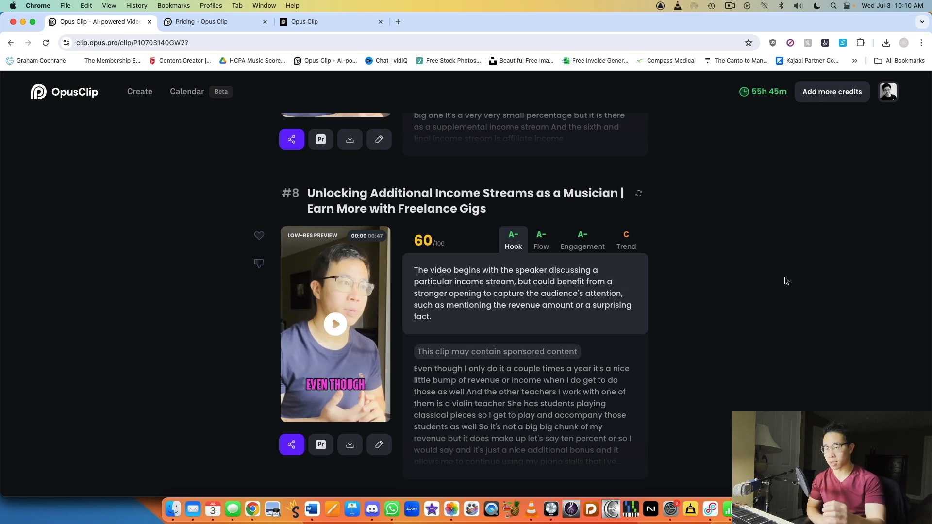
scroll(735, 248, up, 10)
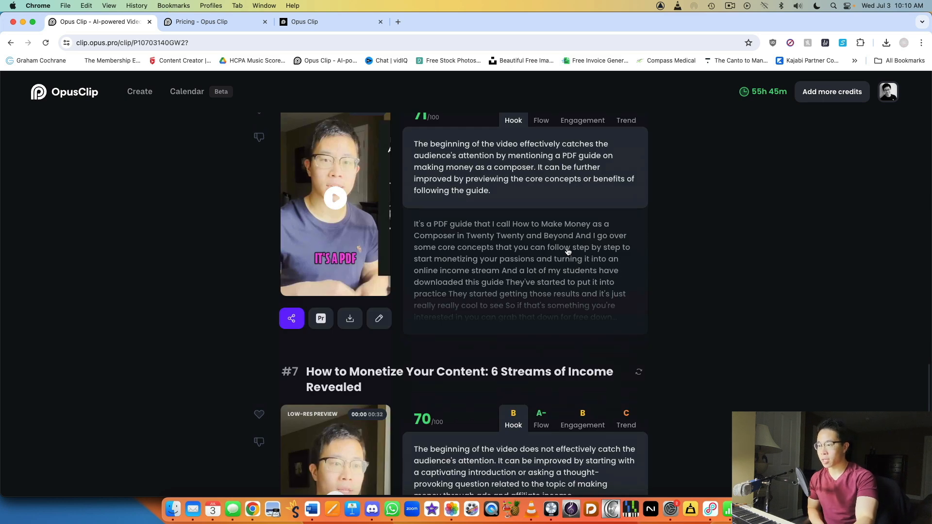
scroll(569, 245, up, 2)
scroll(568, 245, up, 1)
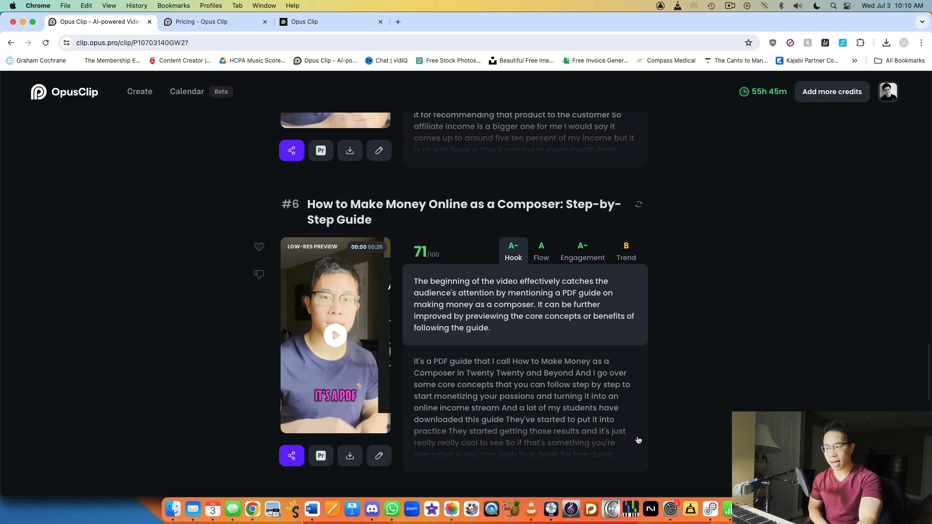
scroll(633, 385, up, 20)
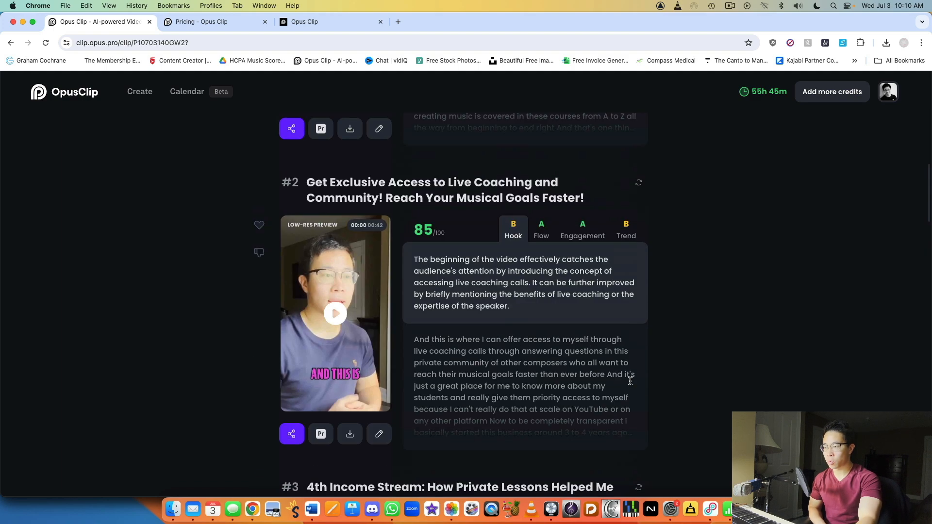
scroll(505, 298, up, 1)
scroll(491, 297, up, 2)
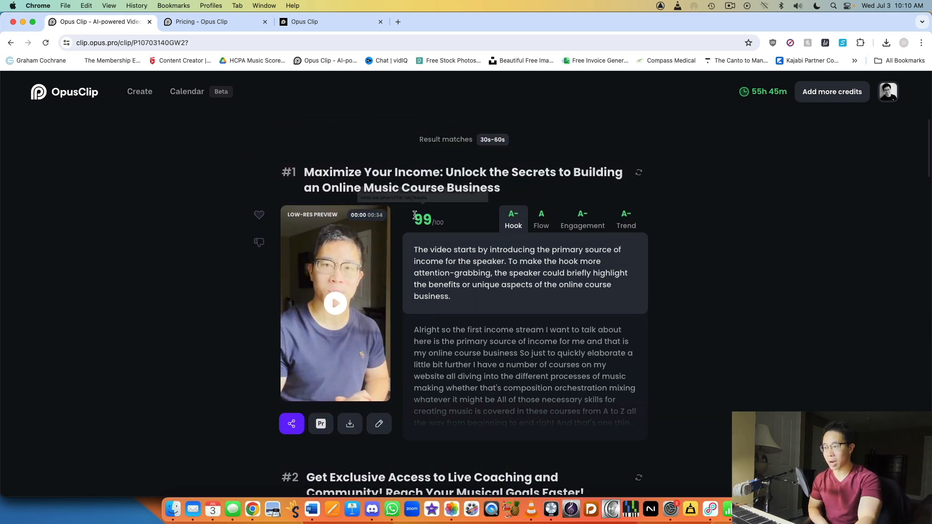
mouse_move(427, 220)
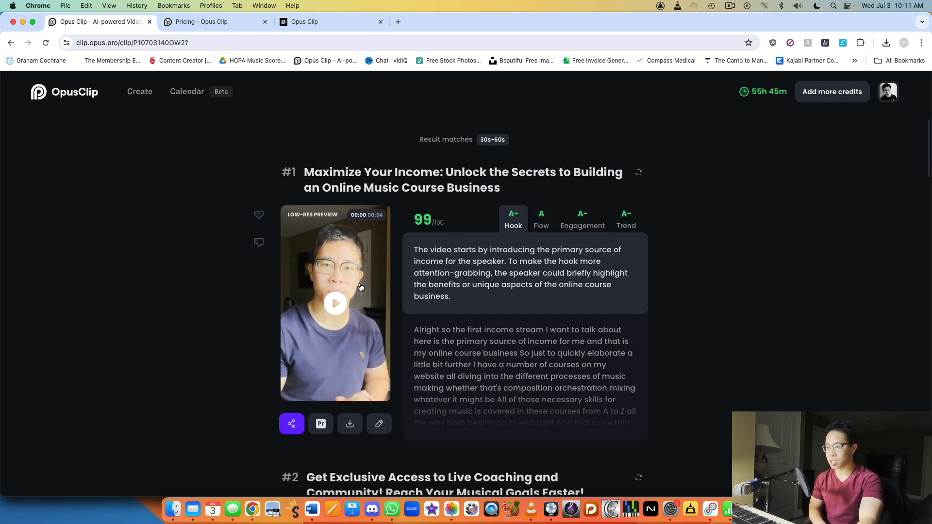
- Play part of the low-res preview of the #1 clip and pause it
click(365, 309)
click(335, 400)
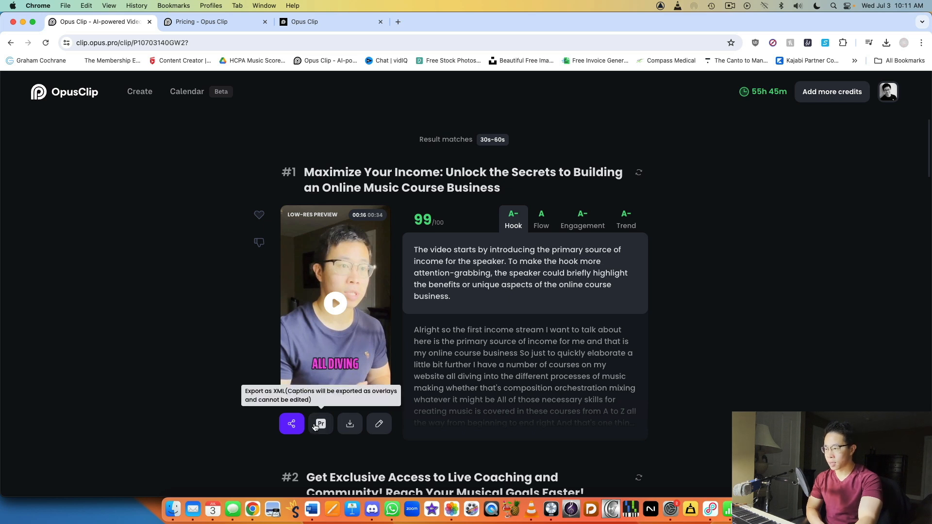
- Open the #1 clip in the editor, dismissing the editor updates, and play it with the volume raised
click(383, 420)
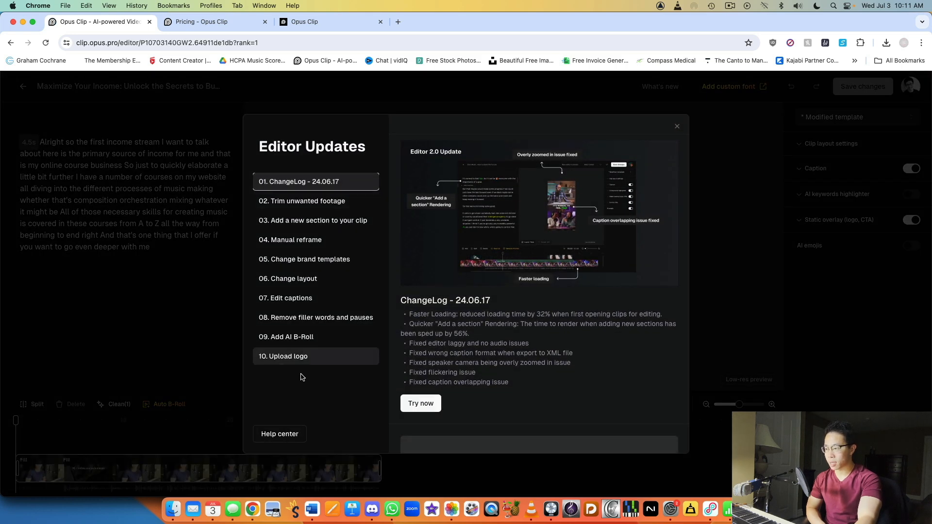
click(677, 126)
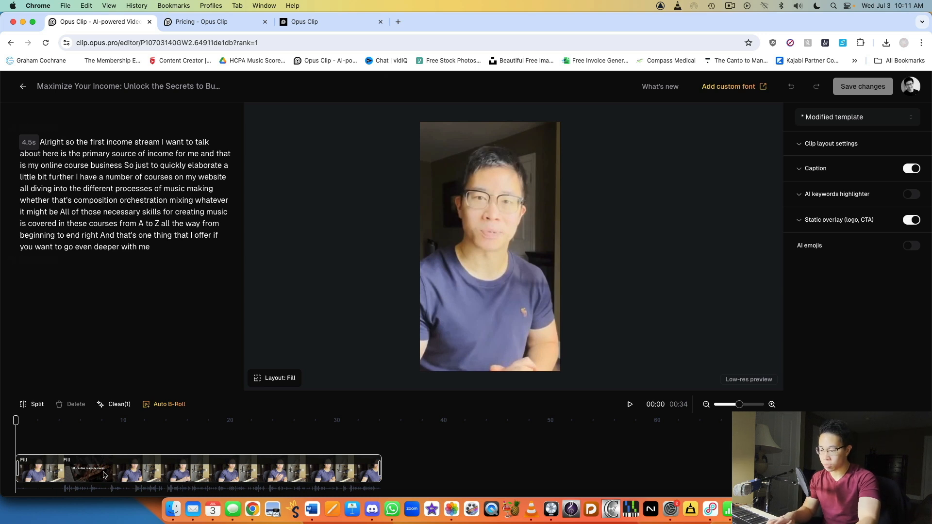
key(XF86AudioRaiseVolume)
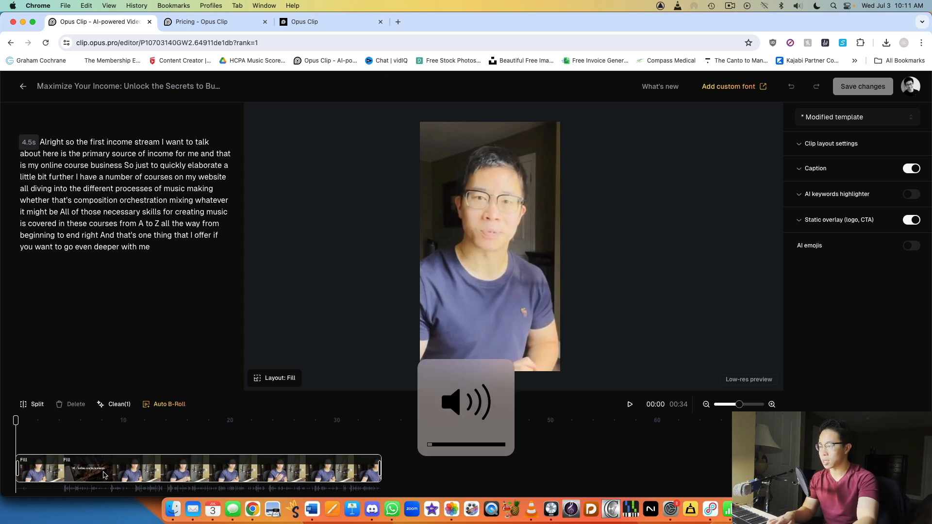
key(space)
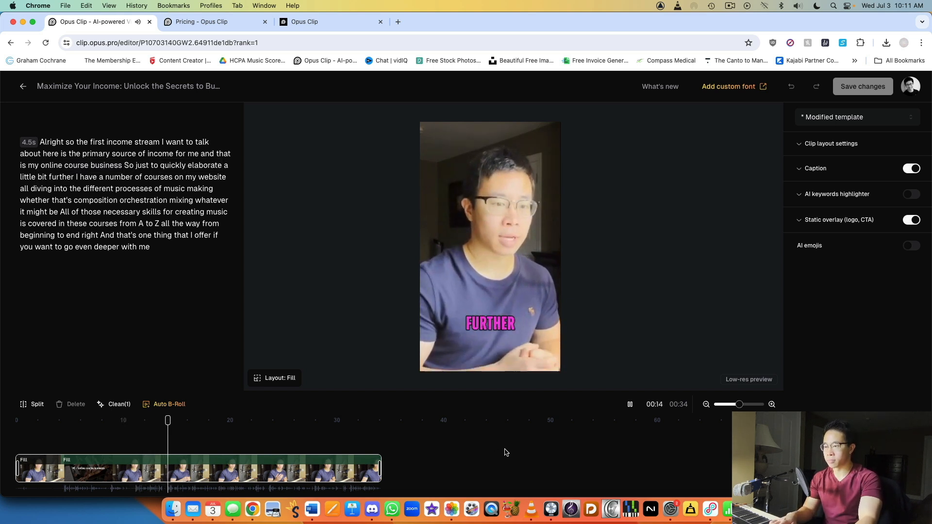
- Pause the playback and correct the word "different" in the clip's transcript to "very different"
click(426, 287)
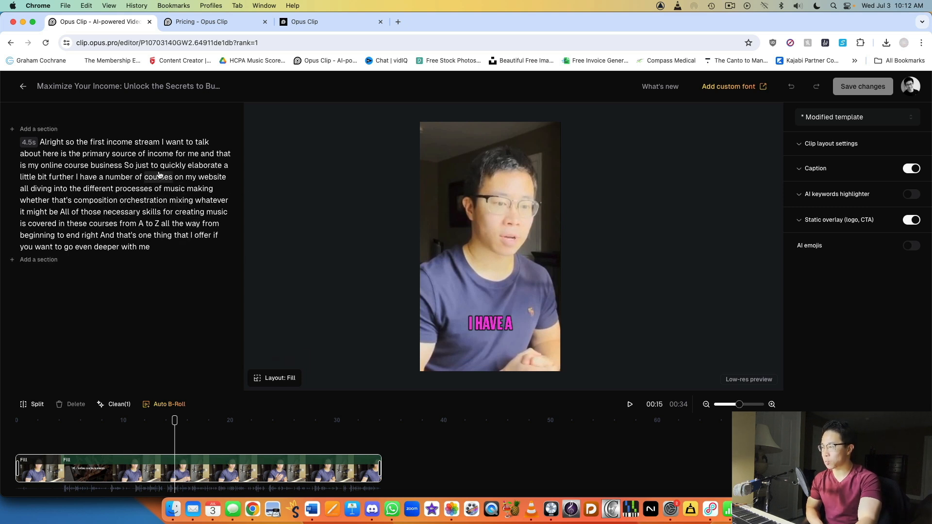
click(101, 189)
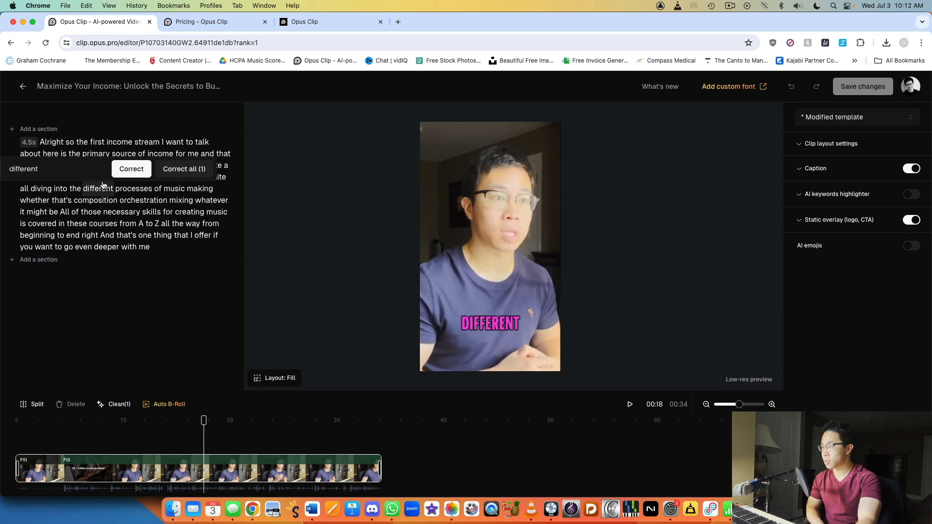
double_click(30, 169)
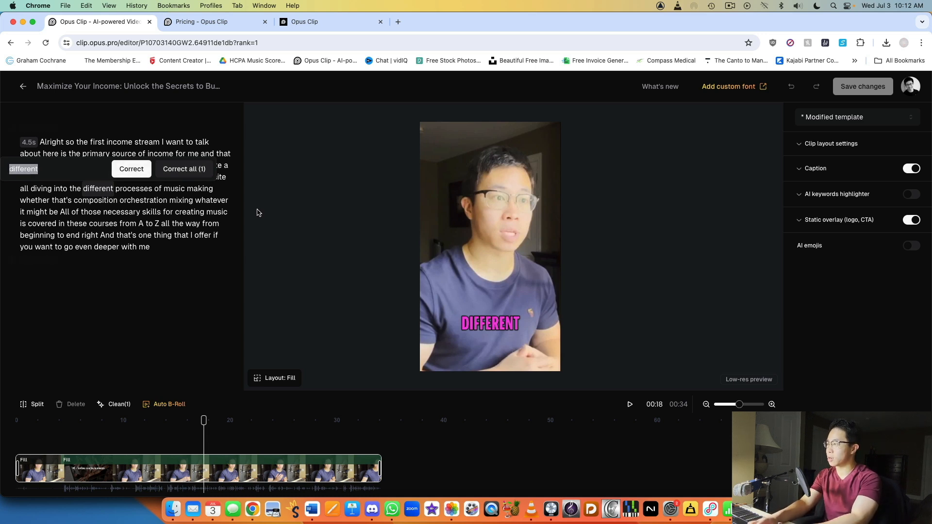
text(very different)
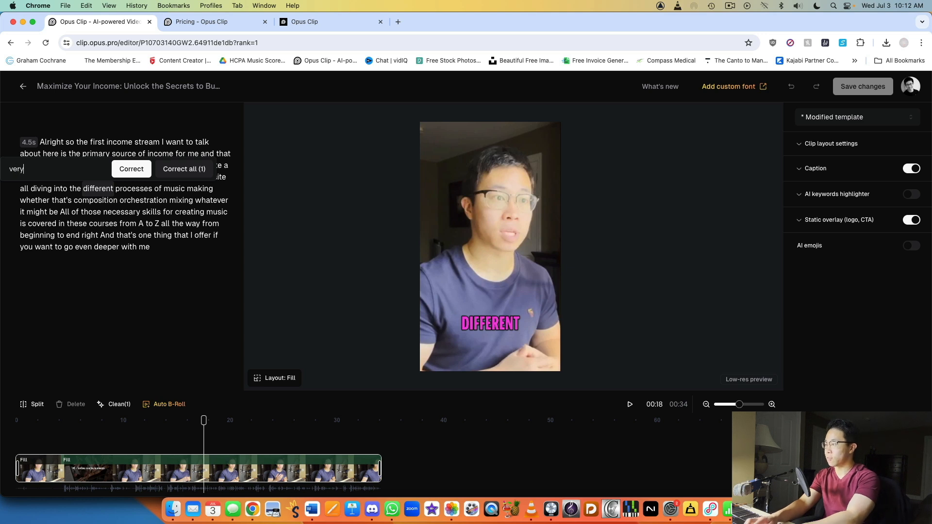
click(141, 172)
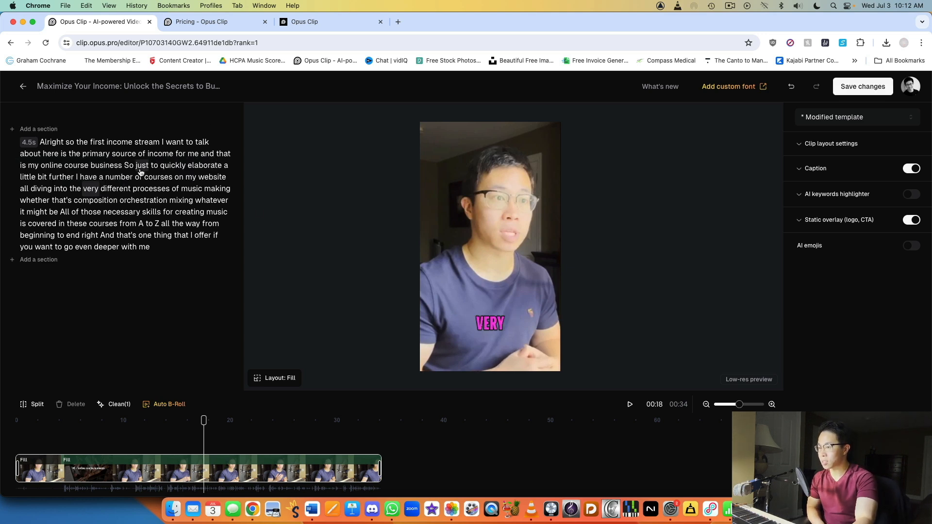
- Play the clip from just before the corrected words to check their caption, and pause it
click(59, 190)
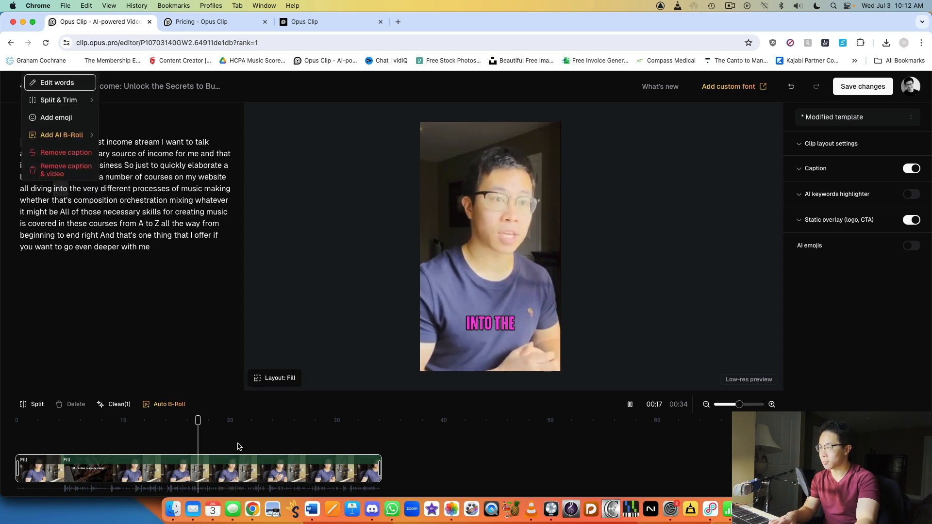
click(527, 468)
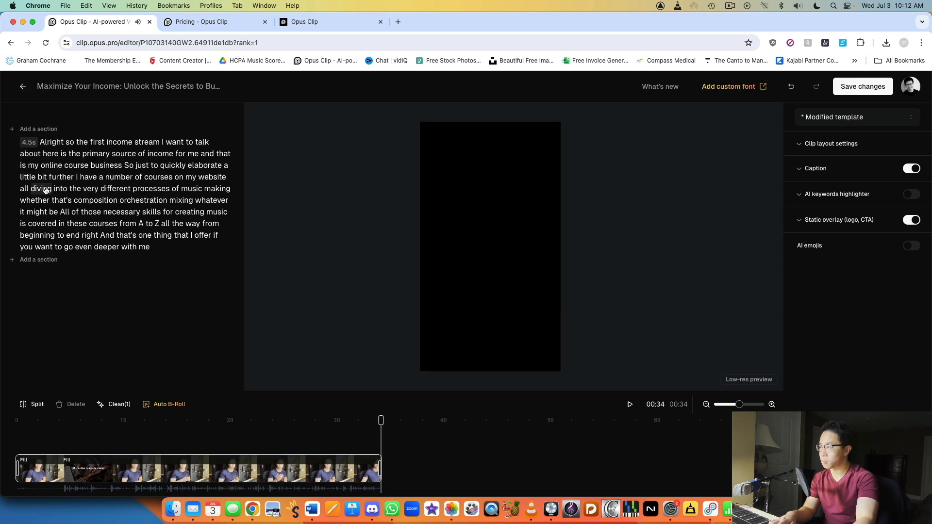
click(28, 179)
click(27, 178)
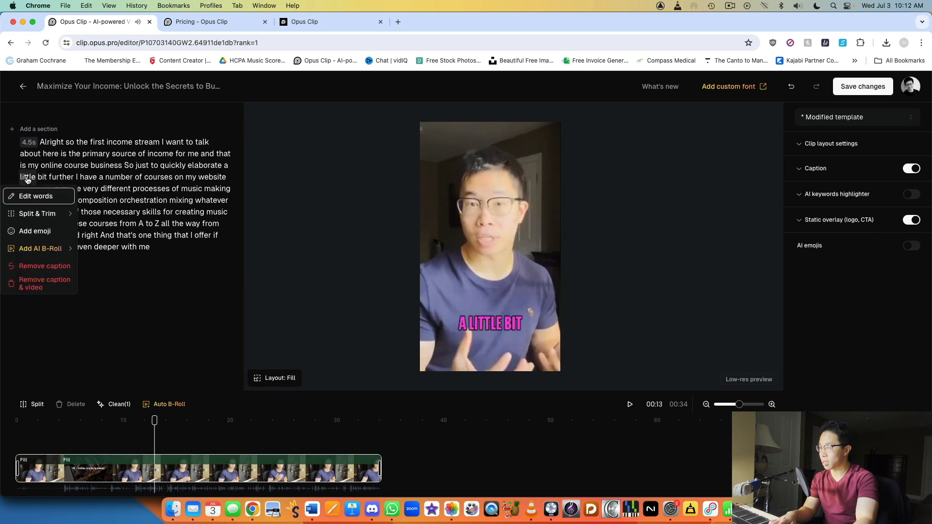
key(space)
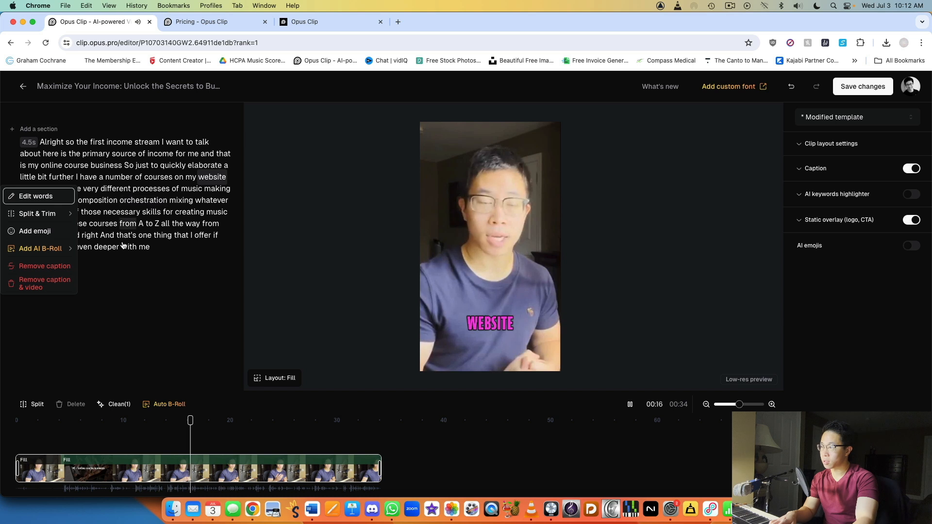
click(135, 310)
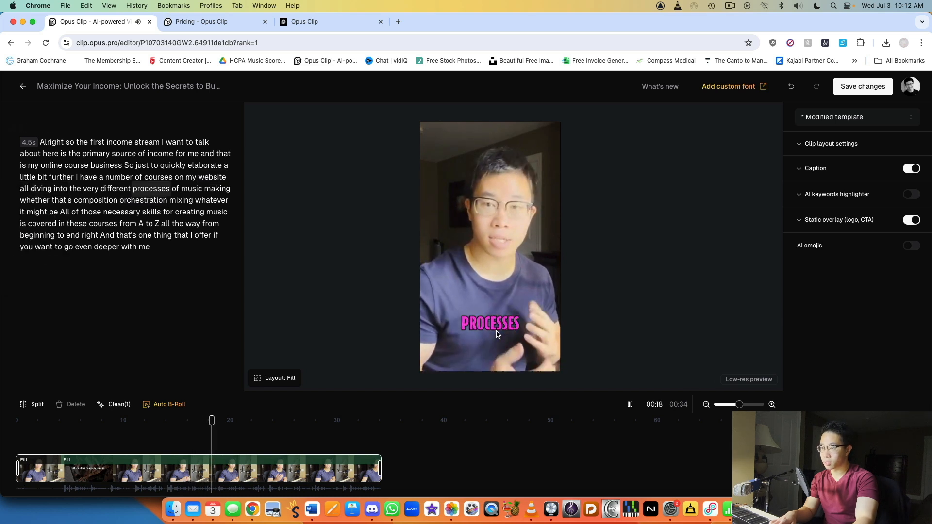
key(space)
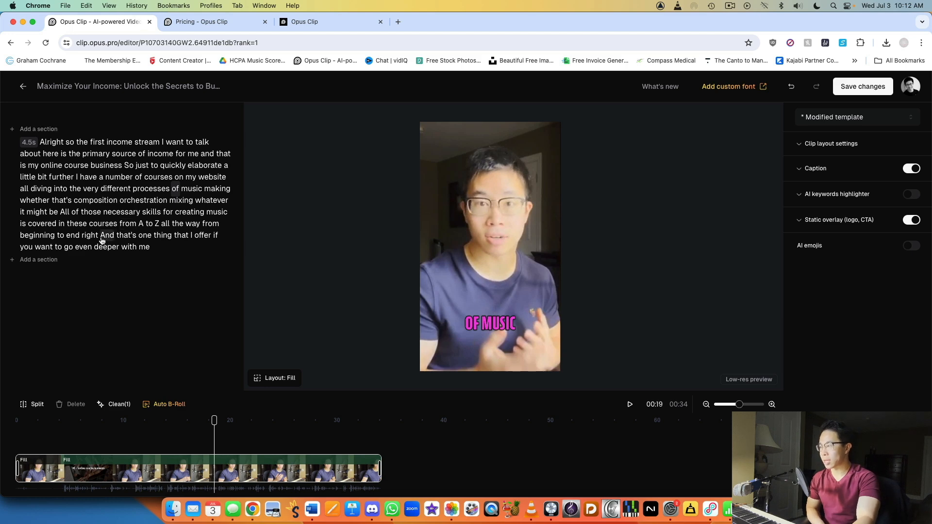
- Add the 0:01:44 transcript section from "If you enjoy the YouTube videos" to "over the shoulder" at the start of the clip
click(39, 128)
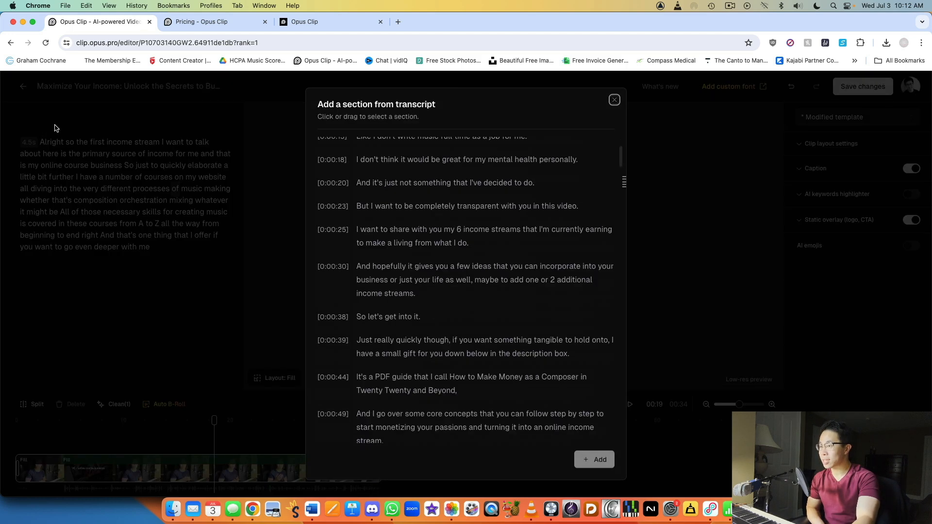
scroll(515, 215, down, 8)
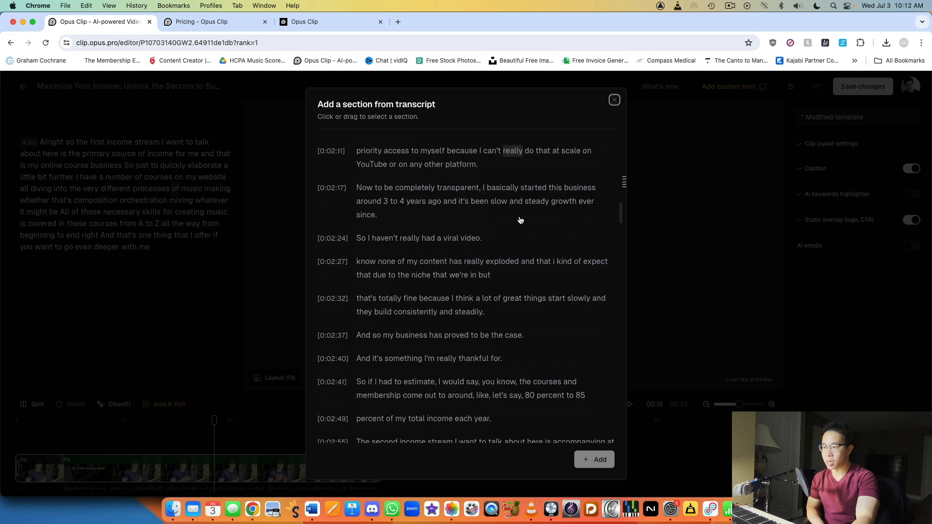
scroll(534, 412, up, 10)
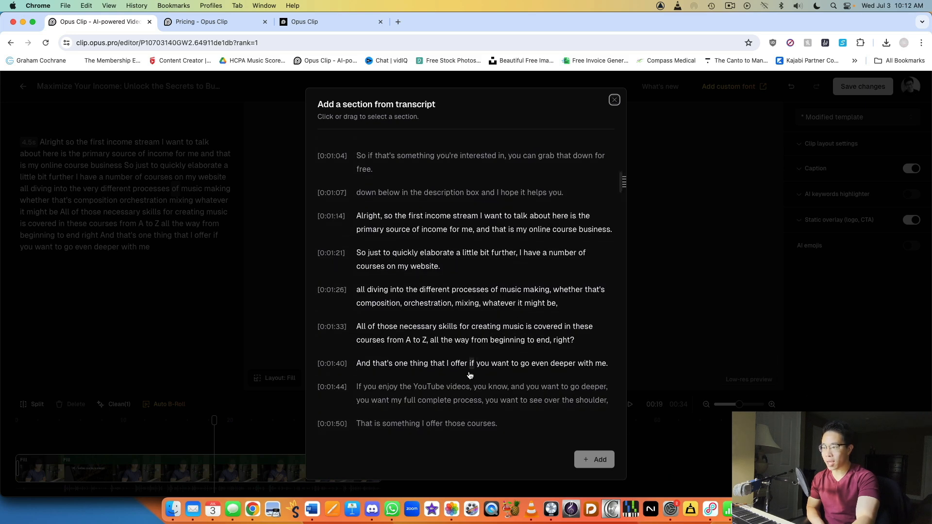
scroll(411, 388, down, 1)
click(360, 369)
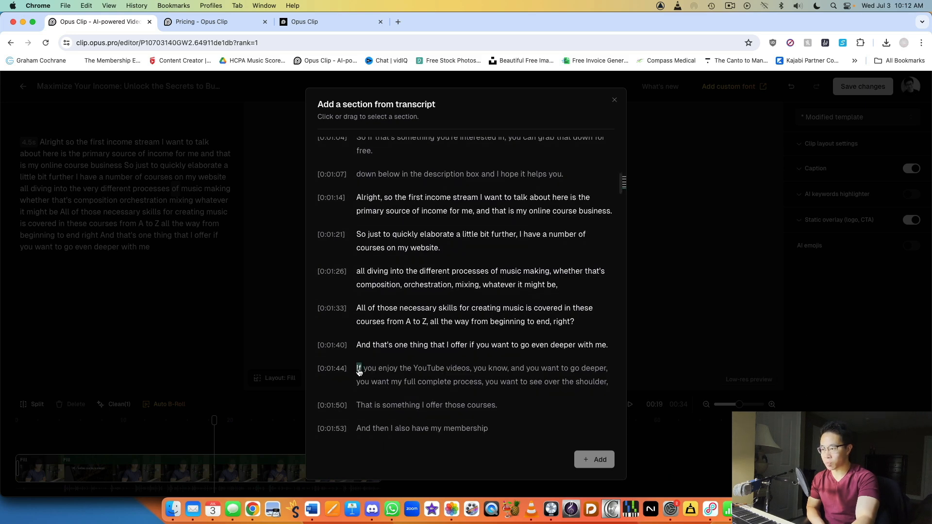
click(593, 384)
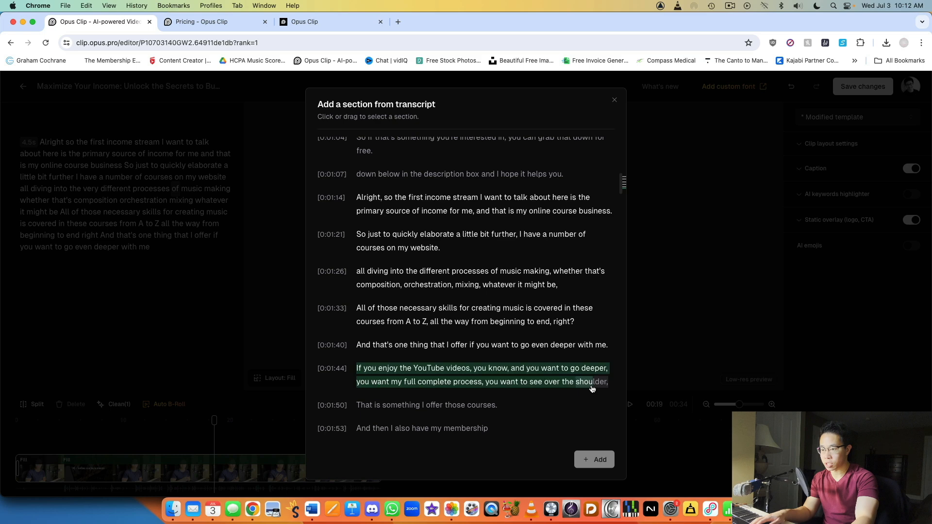
click(600, 458)
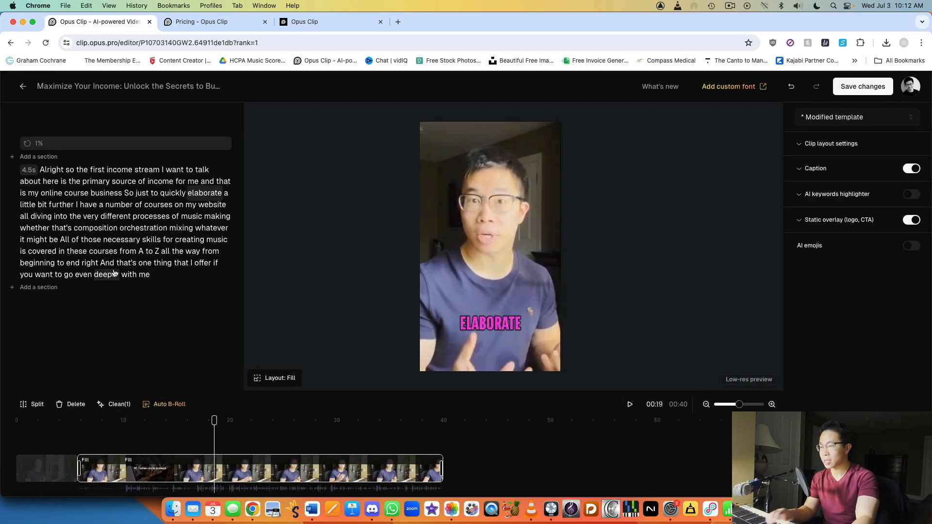
- View the automatic B-roll options and remove the detected pauses from the clip
click(168, 405)
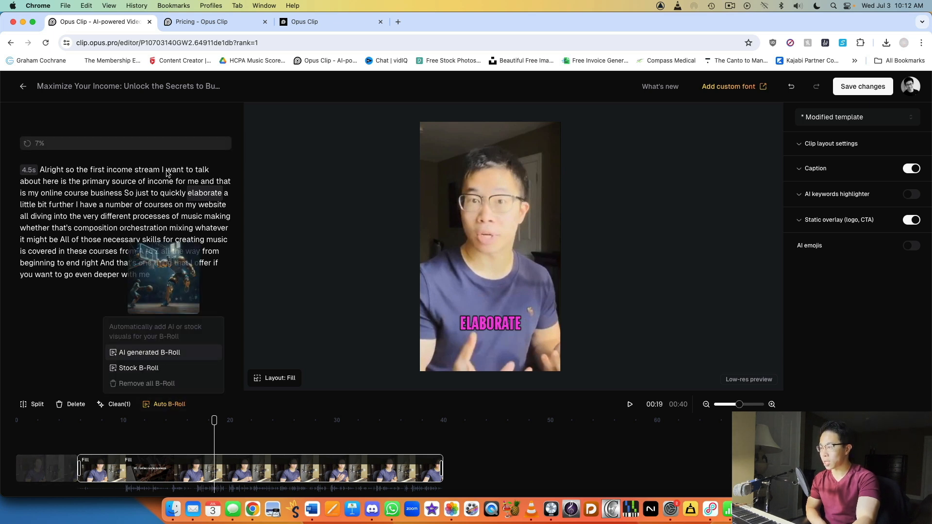
click(123, 408)
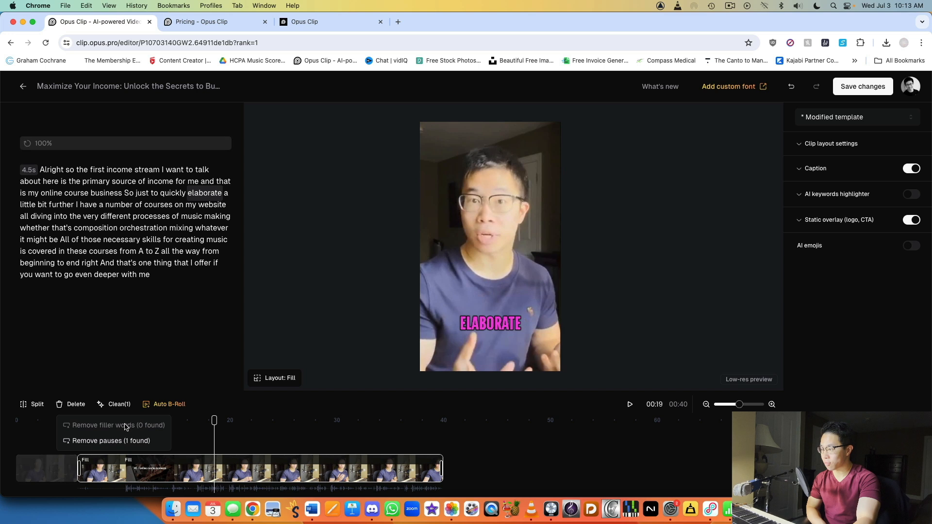
click(125, 441)
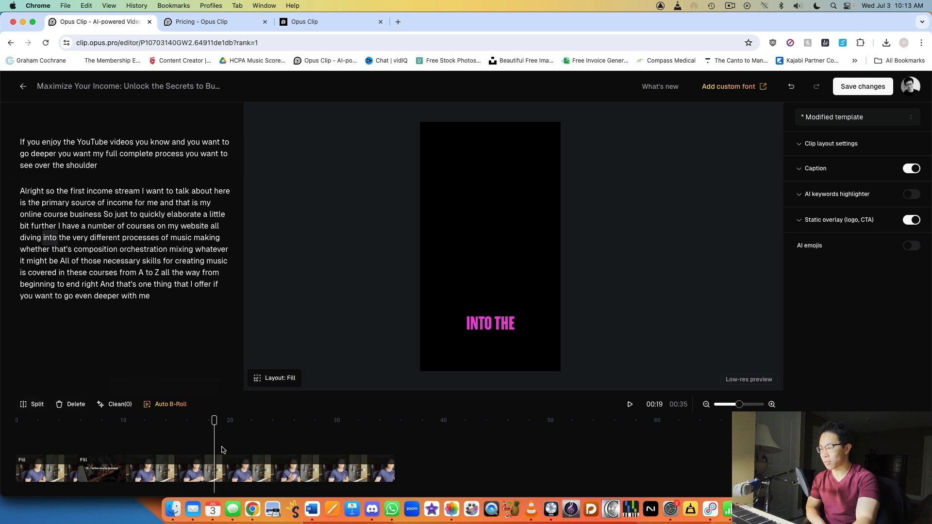
- Split the clip after "processes" at about 20 seconds and extend the start of the second part back by about 2 seconds
click(224, 469)
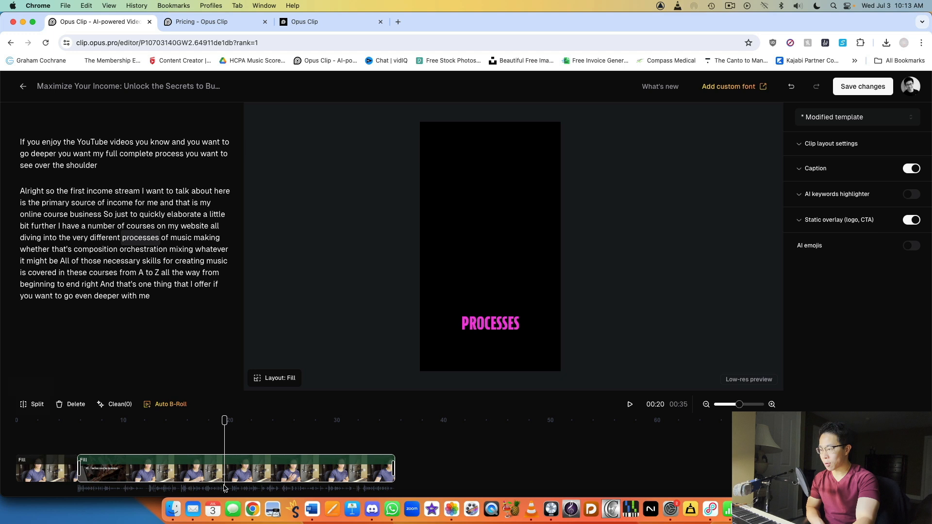
click(37, 405)
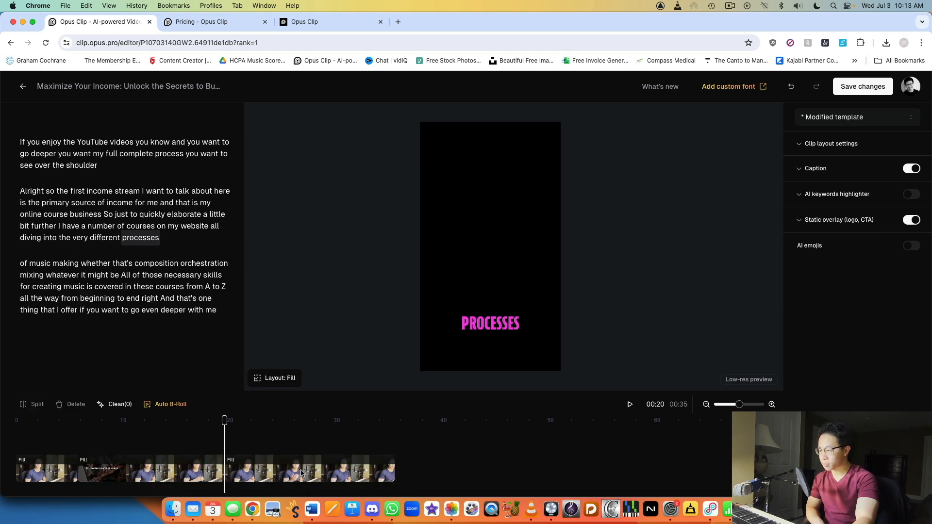
click(241, 470)
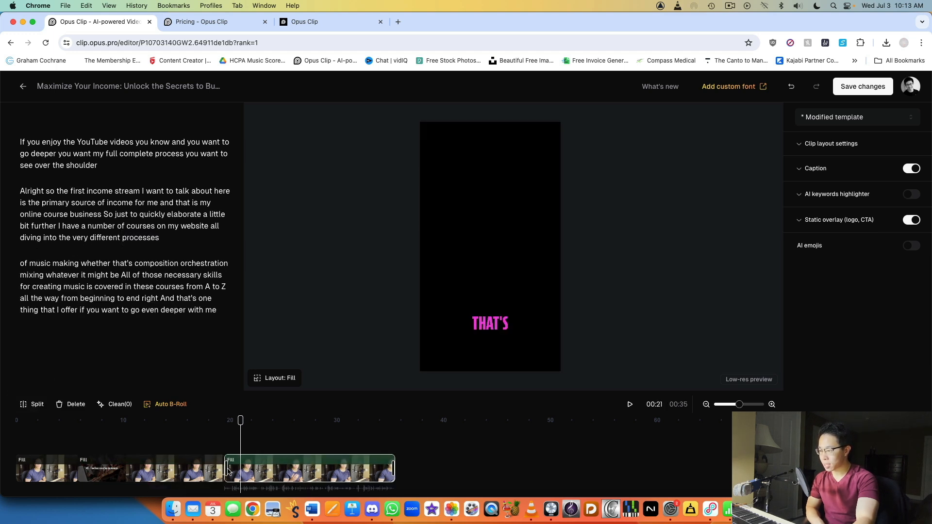
drag(240, 462, 208, 478)
click(248, 470)
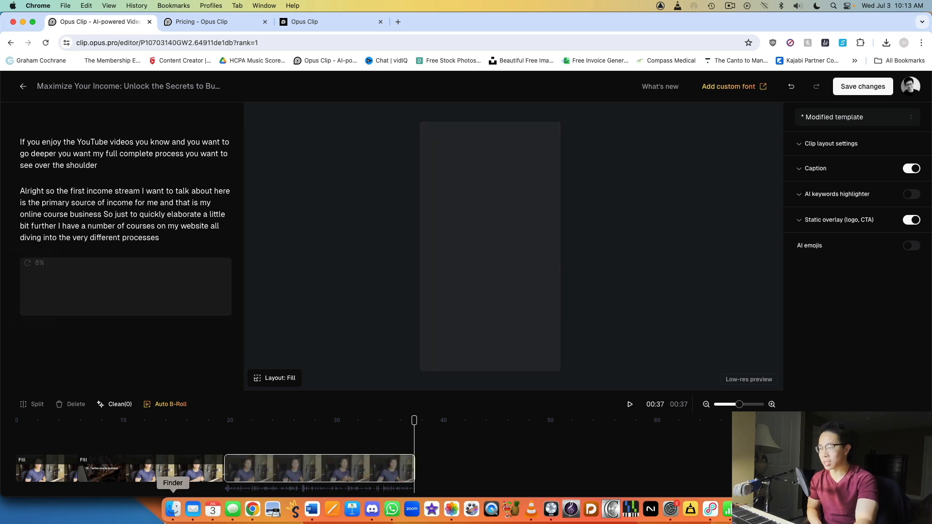
key(space)
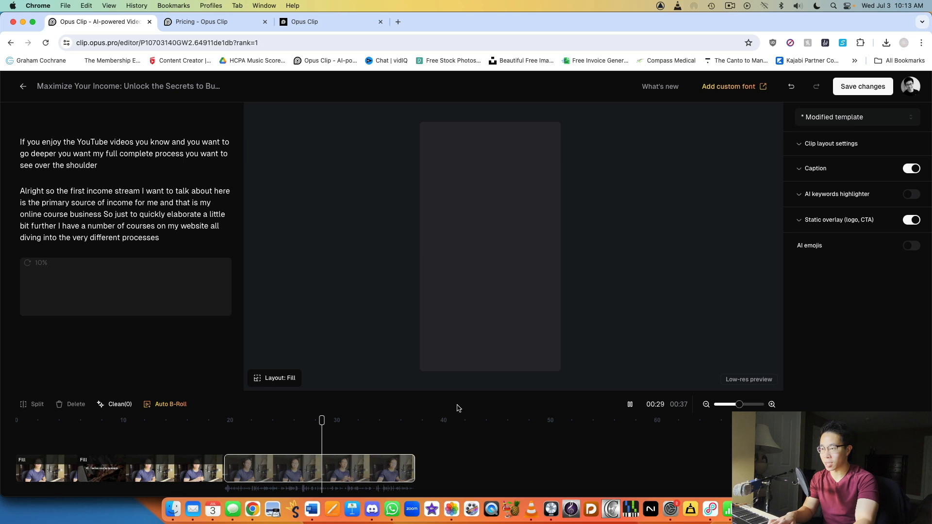
click(210, 440)
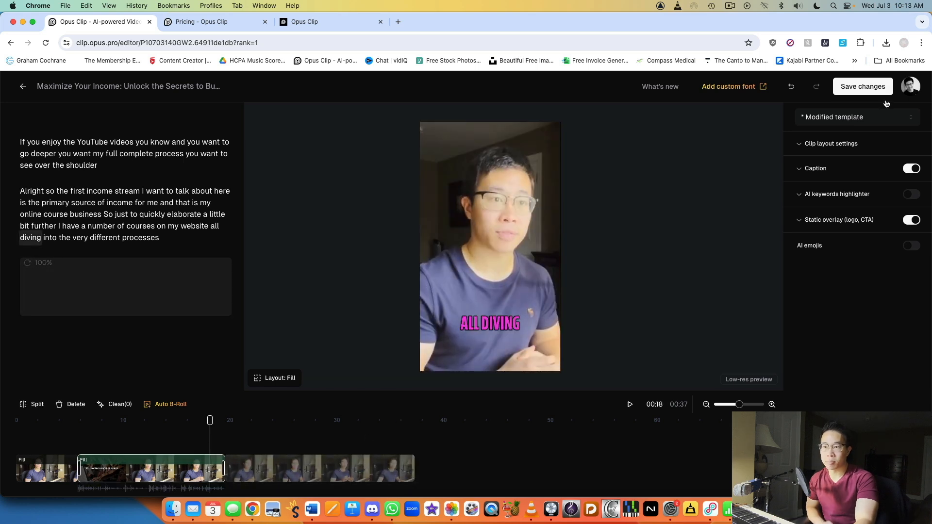
- Try the Top and Middle caption positions and set the caption position to Bottom
click(806, 171)
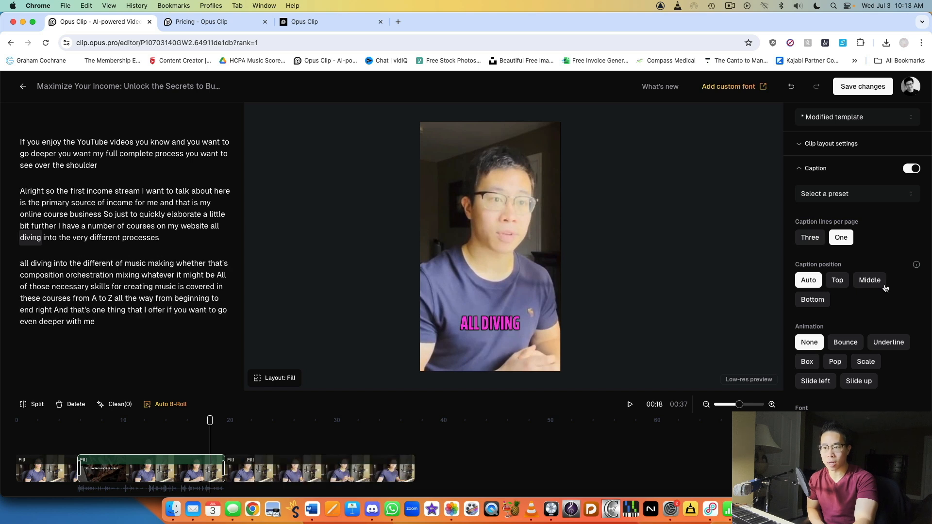
click(837, 282)
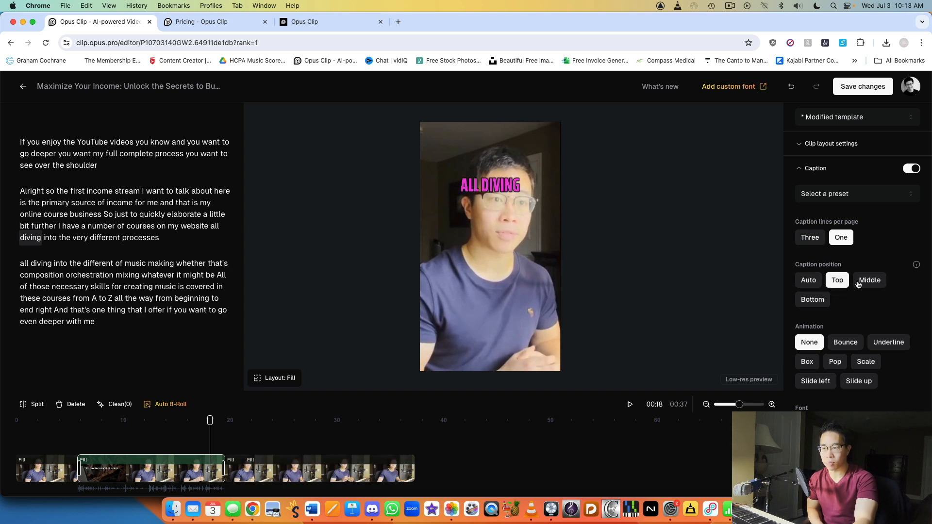
click(862, 283)
click(816, 300)
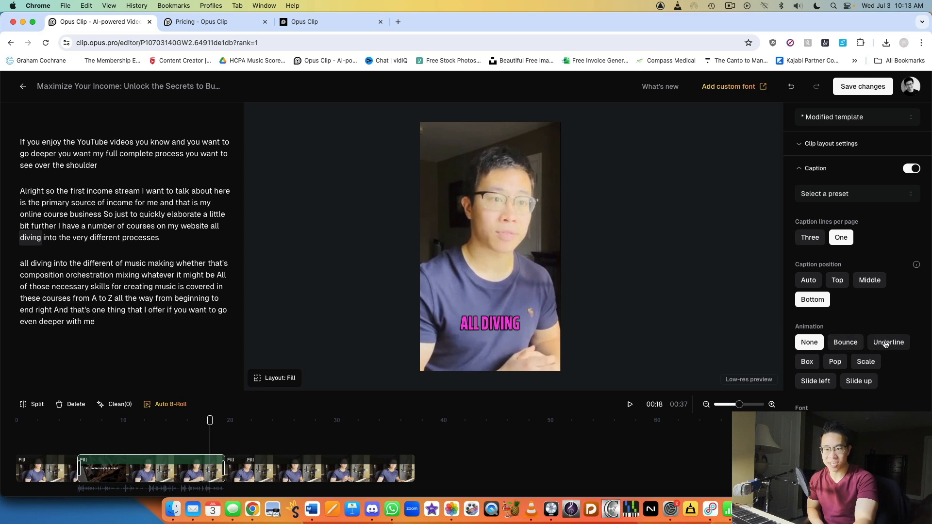
- Look through the caption font, stroke and shadow settings, and save the changes to the clip
scroll(832, 248, down, 5)
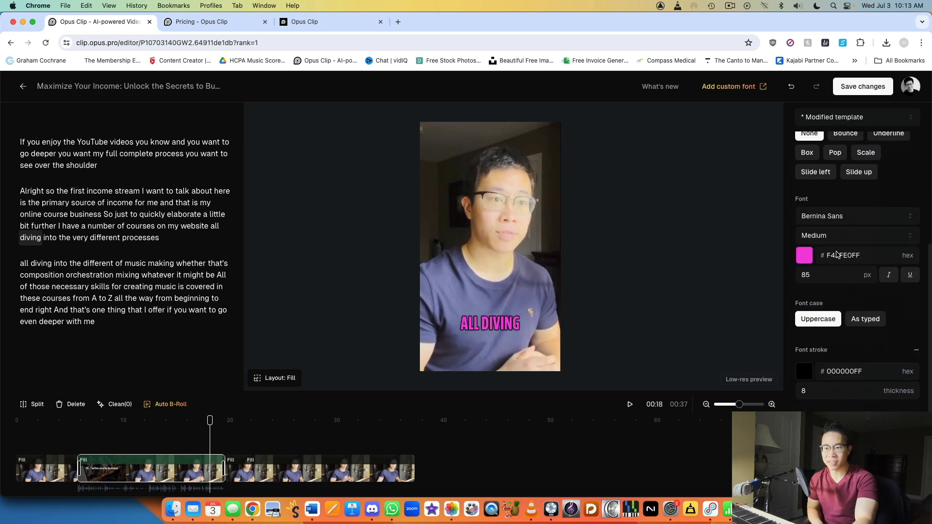
scroll(835, 301, down, 4)
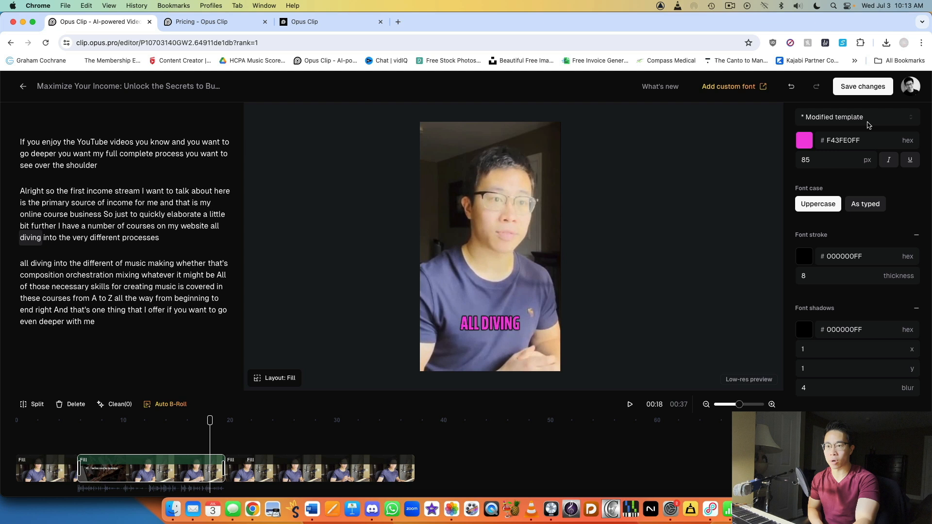
click(866, 88)
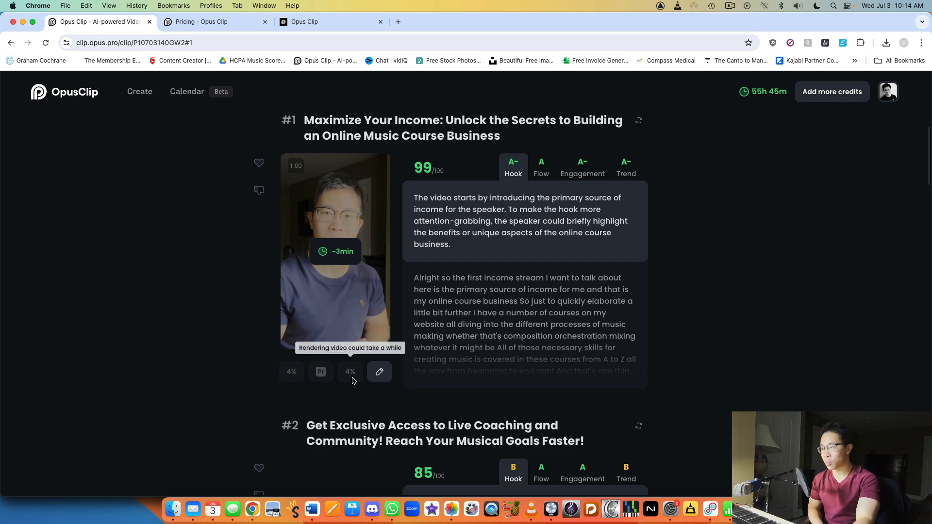
- Examine the sharing, XML export and download options of the #2 clip and the rendering status of the #1 clip
scroll(352, 376, down, 5)
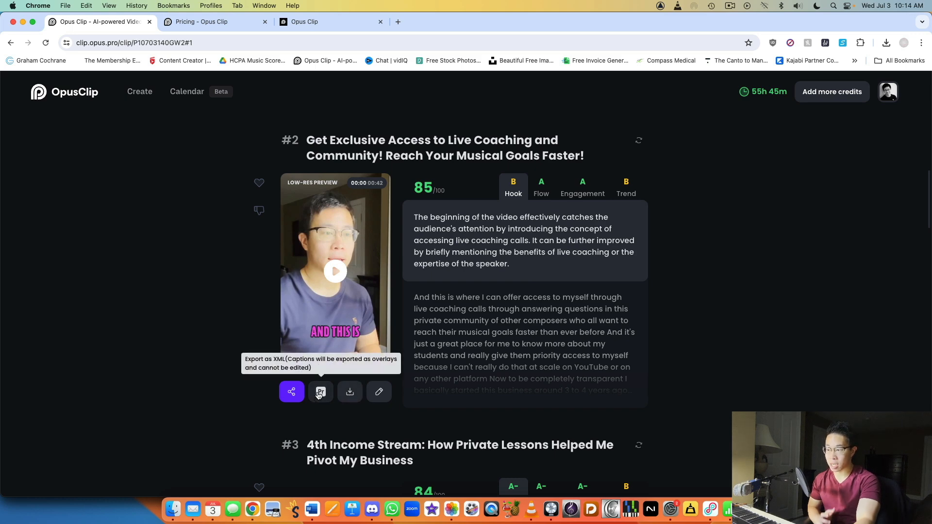
scroll(319, 394, up, 5)
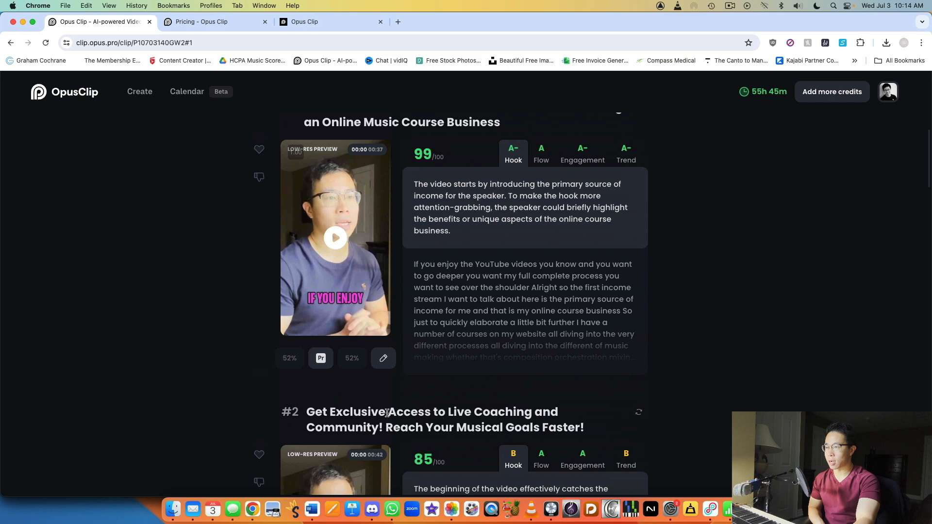
scroll(353, 371, down, 4)
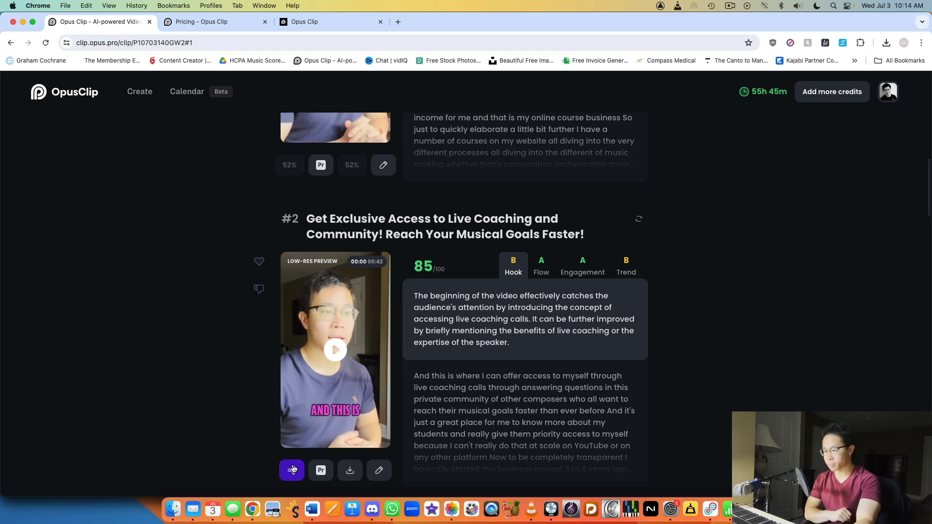
- Open the social post scheduler for the #2 clip and look over the preselected accounts and their captions
scroll(293, 468, down, 1)
scroll(291, 456, down, 3)
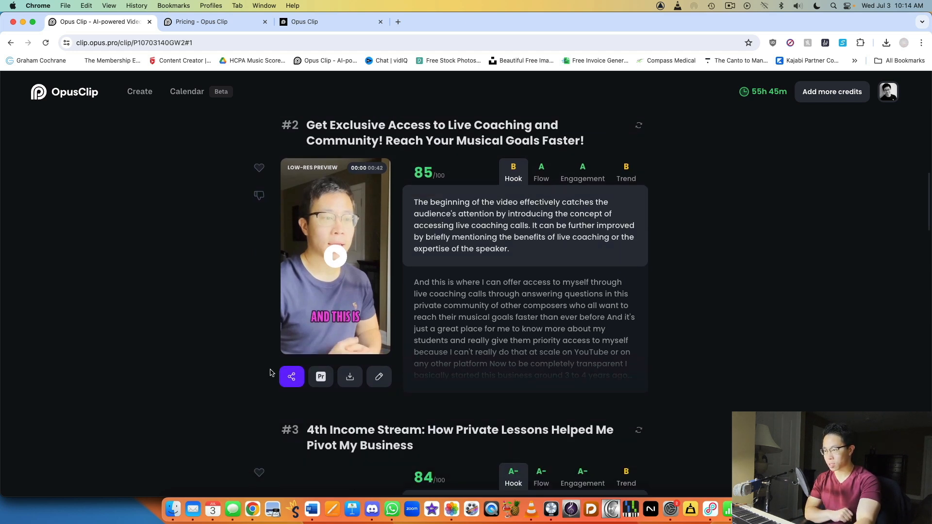
click(292, 377)
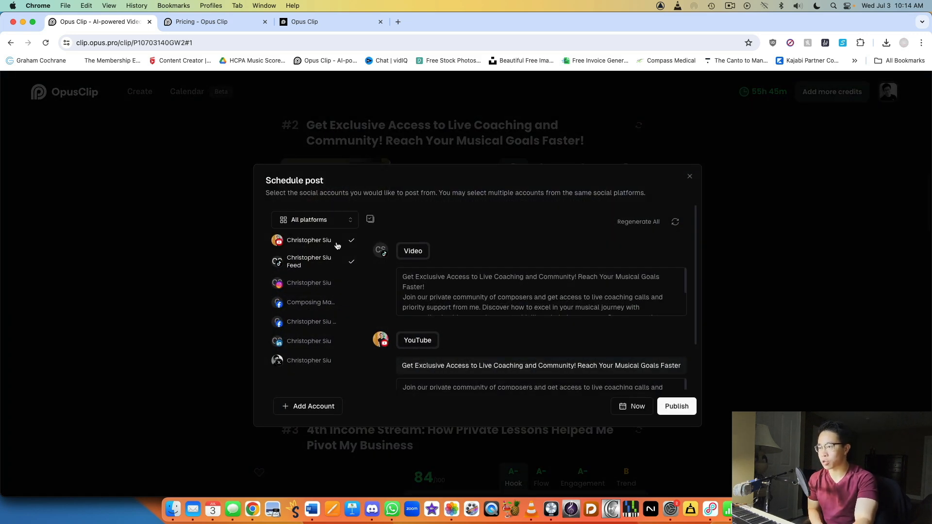
scroll(445, 319, down, 2)
scroll(446, 319, up, 2)
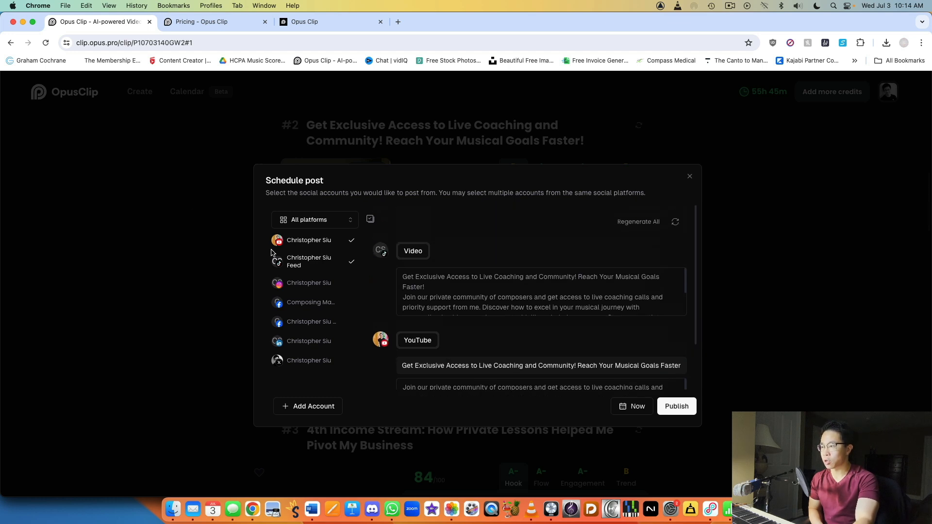
- Select the YouTube, TikTok, Instagram, second Facebook, LinkedIn and X accounts for the post
click(311, 247)
click(313, 258)
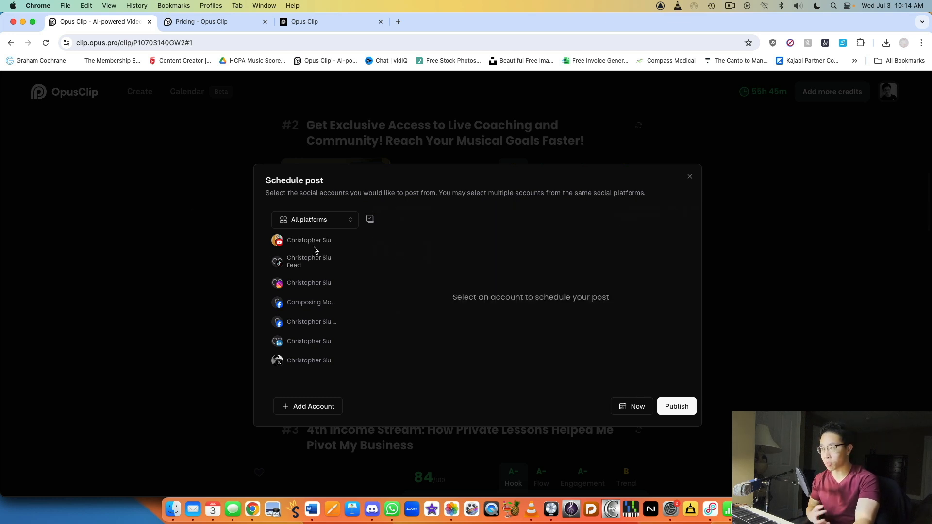
click(301, 247)
click(306, 264)
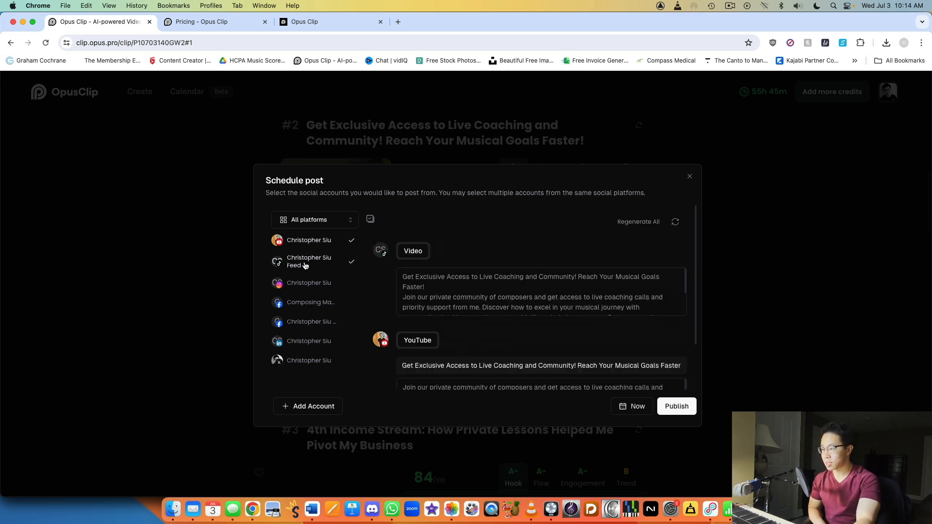
click(314, 290)
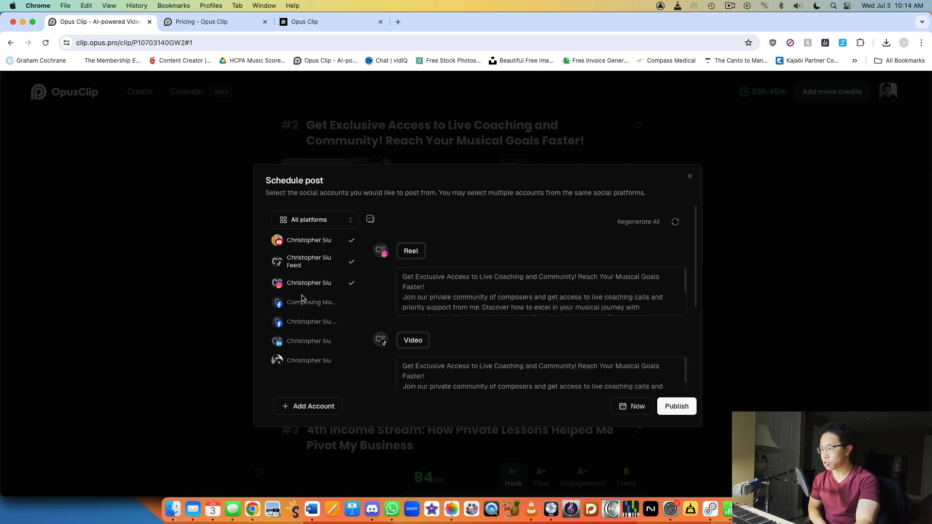
click(303, 325)
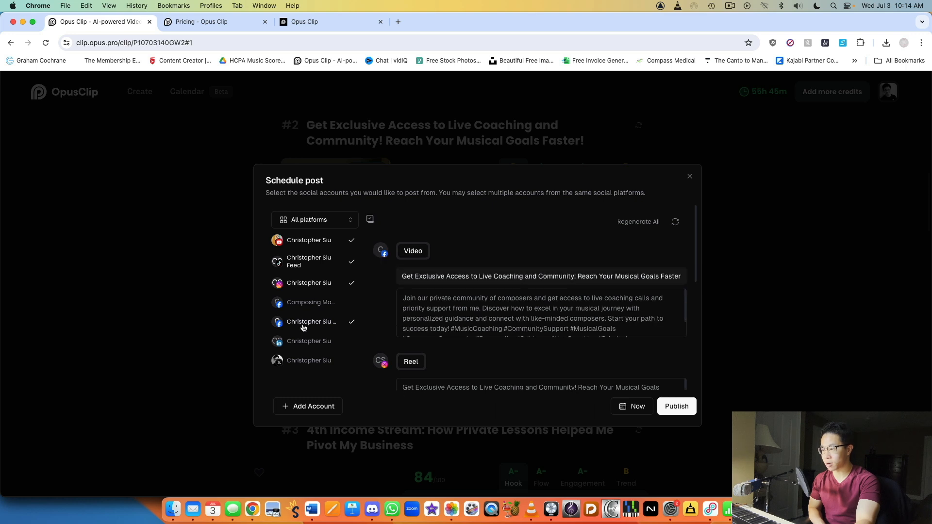
click(304, 342)
click(312, 361)
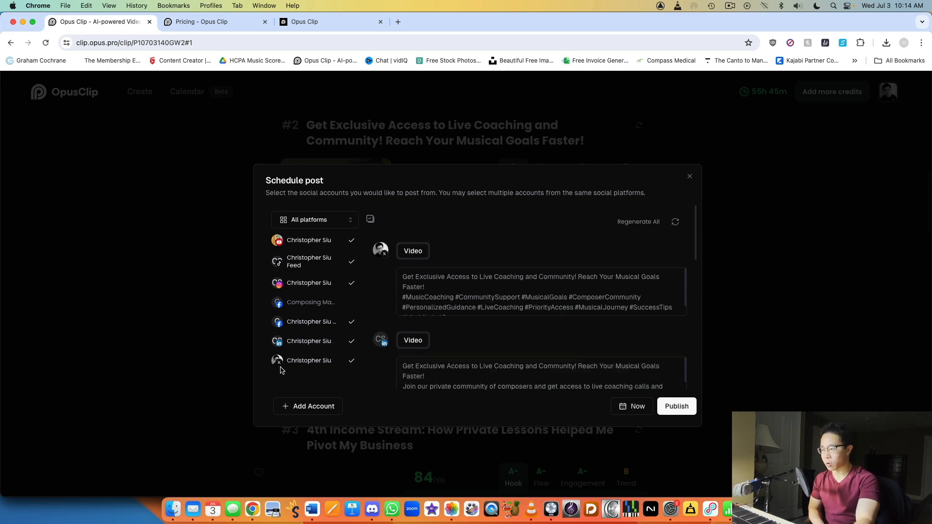
- Replace the opening sentence of the X caption with "Join an amazing community where you can learn from others.", keeping the hashtags
scroll(399, 291, down, 4)
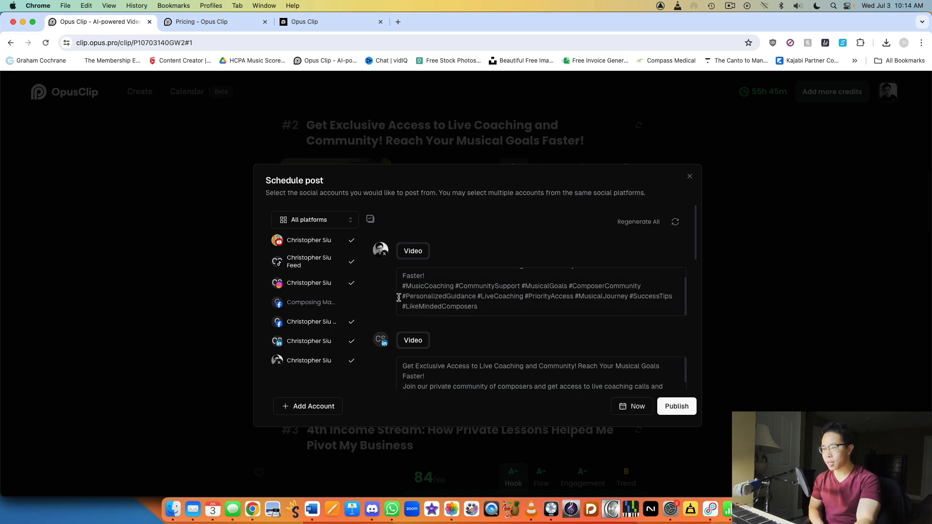
scroll(508, 303, up, 3)
click(478, 288)
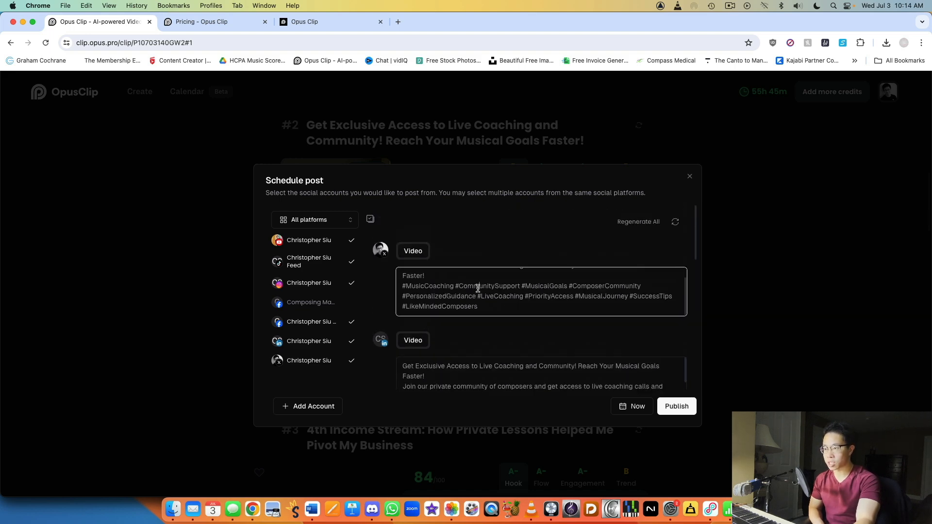
scroll(481, 292, up, 2)
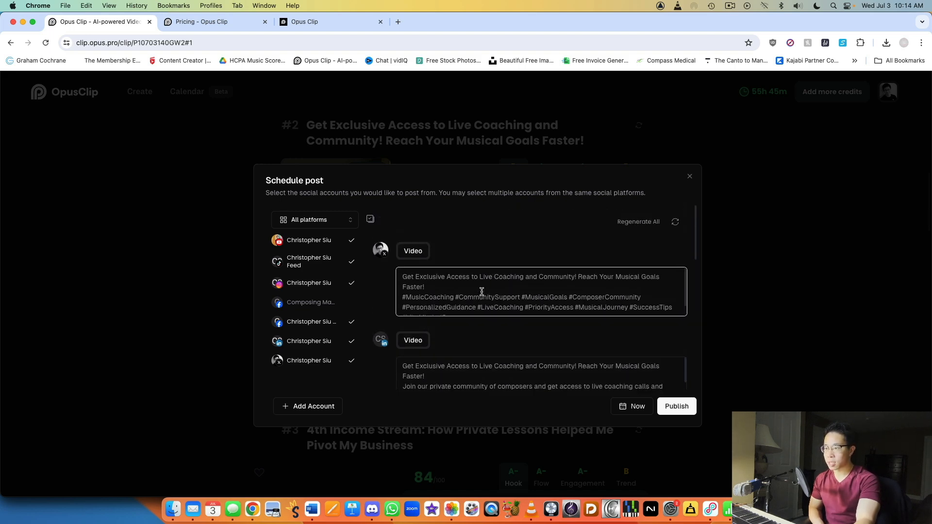
triple_click(427, 286)
click(455, 284)
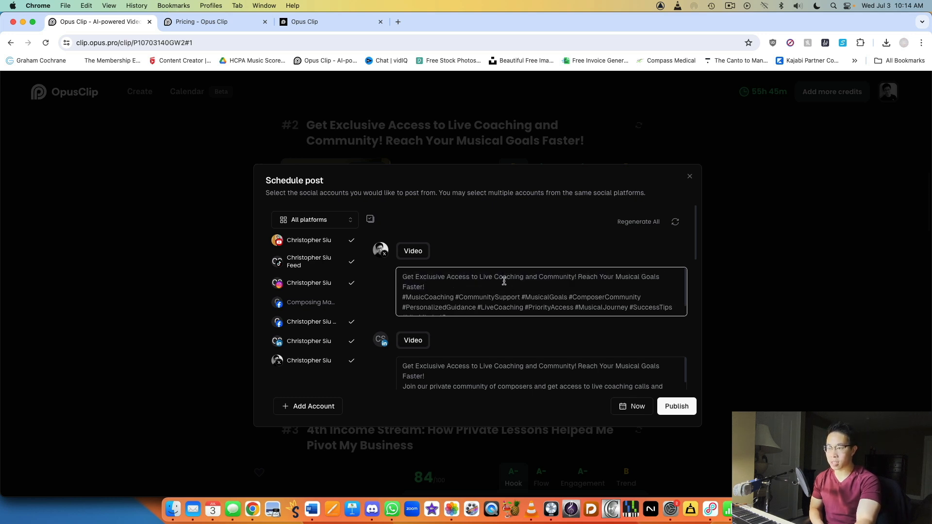
triple_click(428, 286)
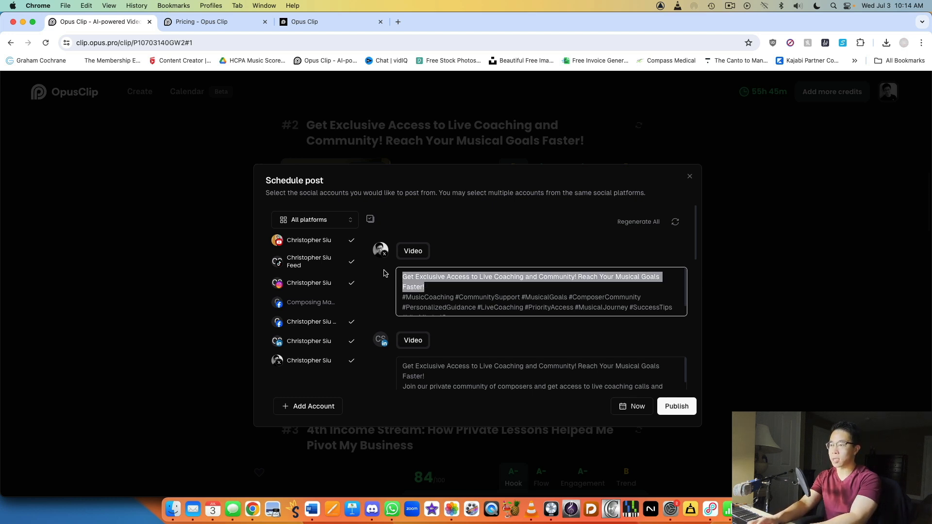
text(Join an amaizng co)
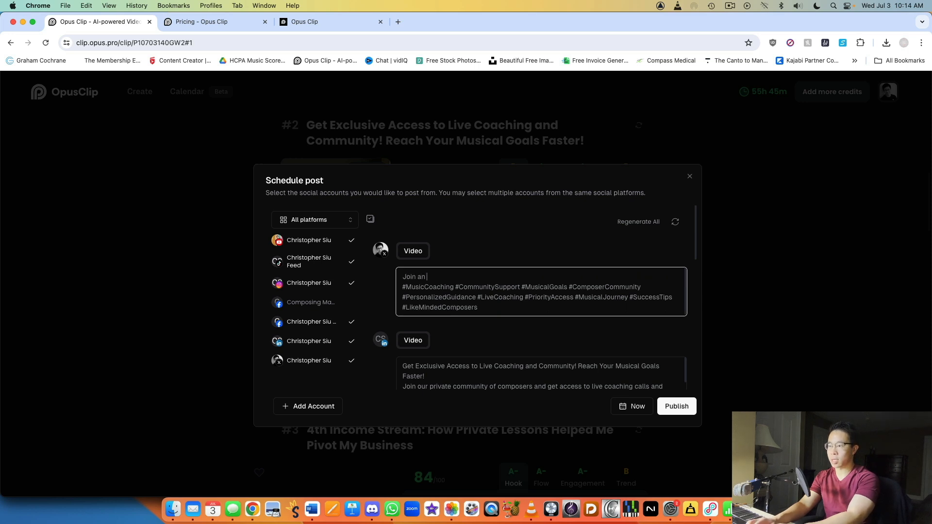
key(BackSpace)
key(BackSpace)
key(BackSpace)
key(BackSpace)
key(BackSpace)
key(BackSpace)
key(BackSpace)
text(zing community wh)
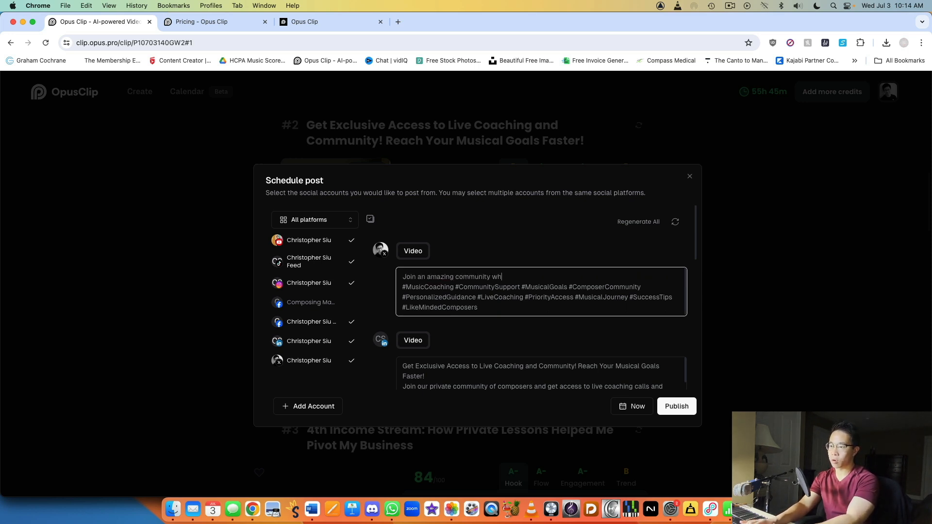
text(ere you can learn from tohe)
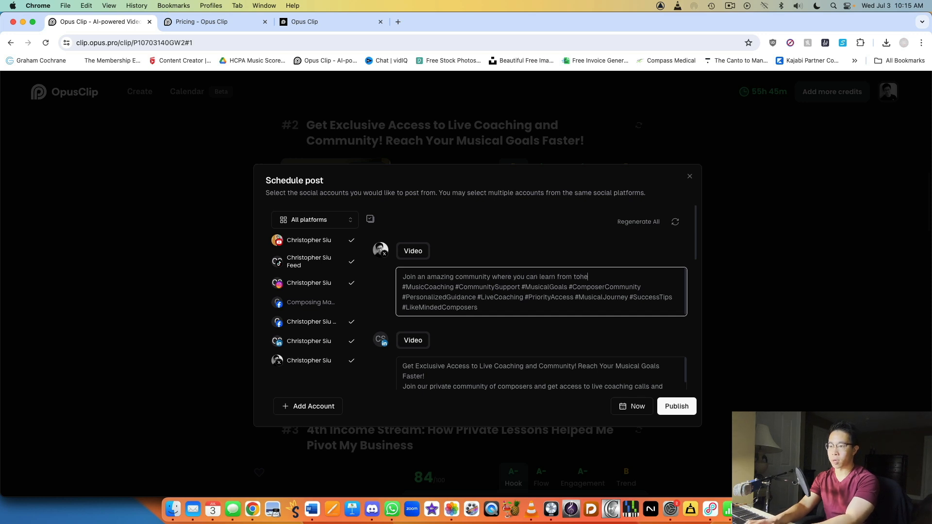
key(BackSpace)
key(BackSpace)
key(BackSpace)
key(BackSpace)
text(others.)
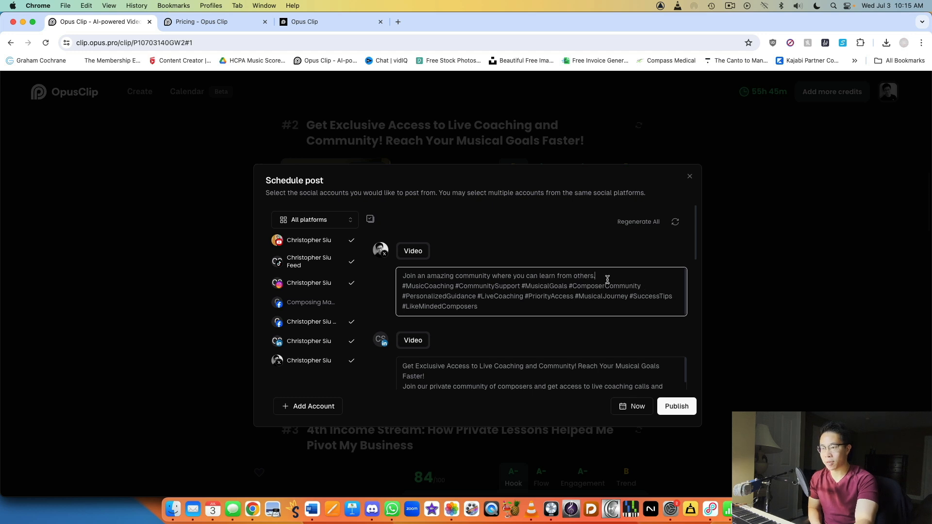
drag(597, 275, 604, 307)
click(604, 308)
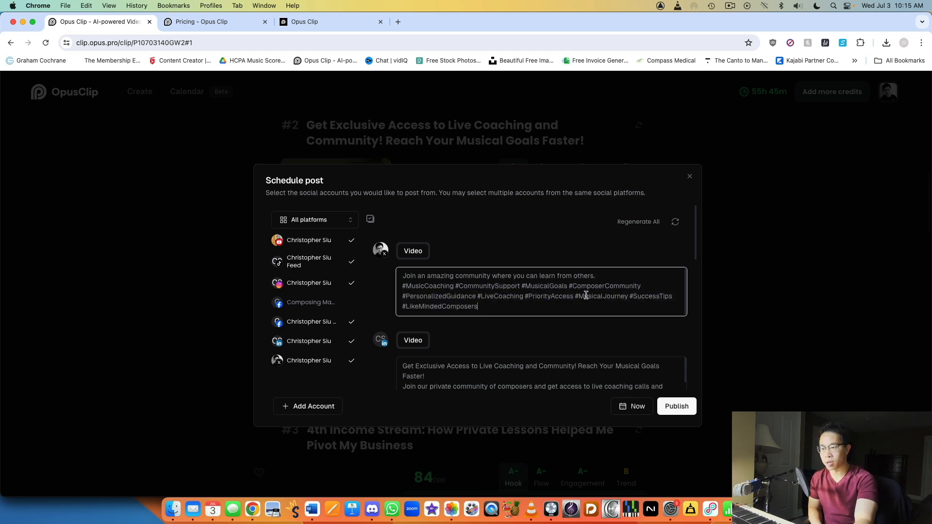
click(524, 332)
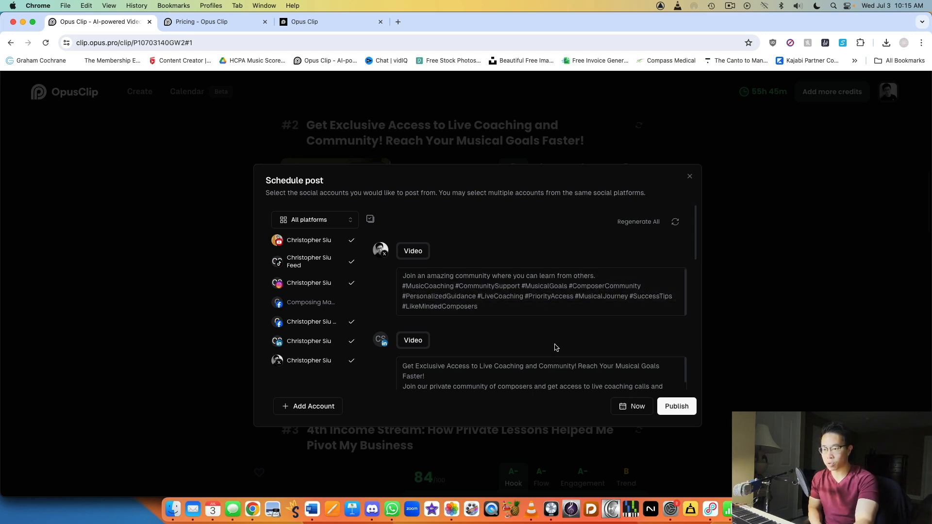
- Shorten the YouTube title to "Reach Your Musical Goals Faster!" and review the YouTube description and hashtags
scroll(560, 326, down, 5)
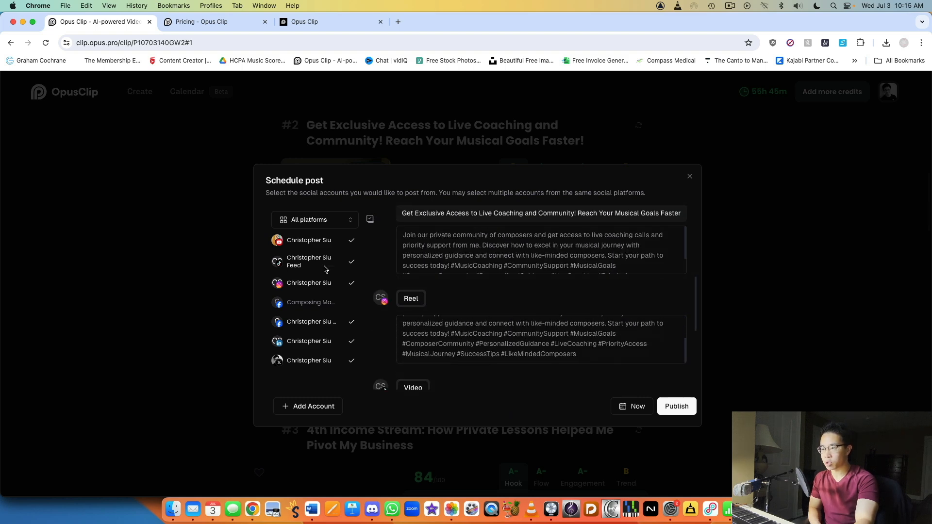
scroll(380, 297, down, 6)
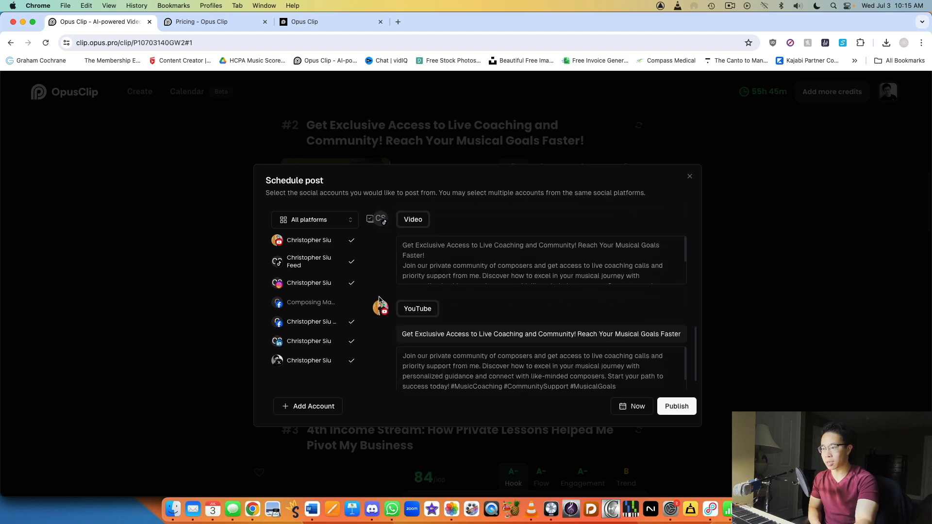
drag(444, 306, 435, 307)
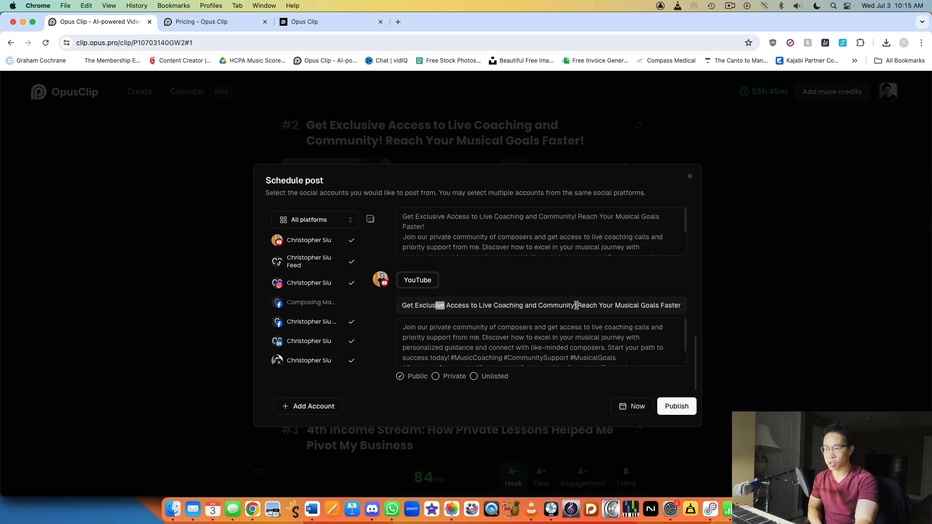
drag(576, 306, 396, 308)
key(BackSpace)
click(537, 327)
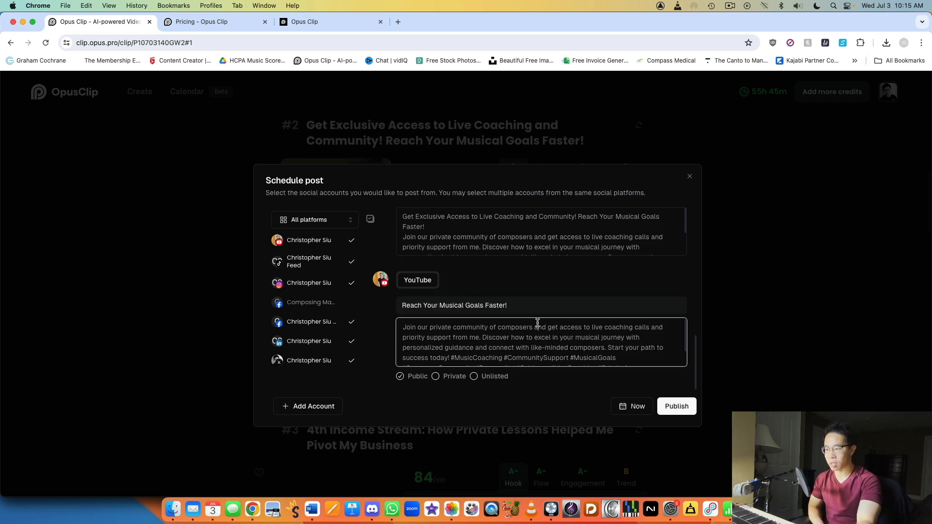
scroll(526, 337, down, 2)
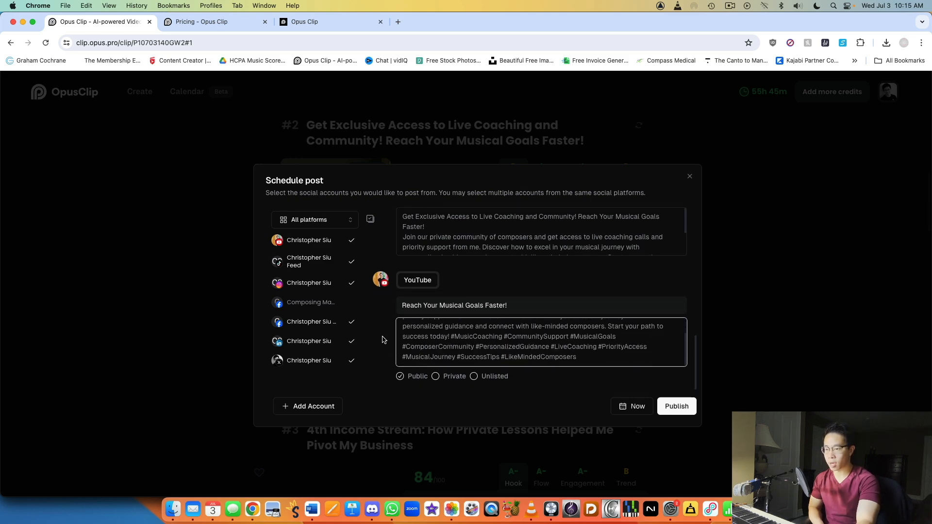
scroll(383, 341, up, 5)
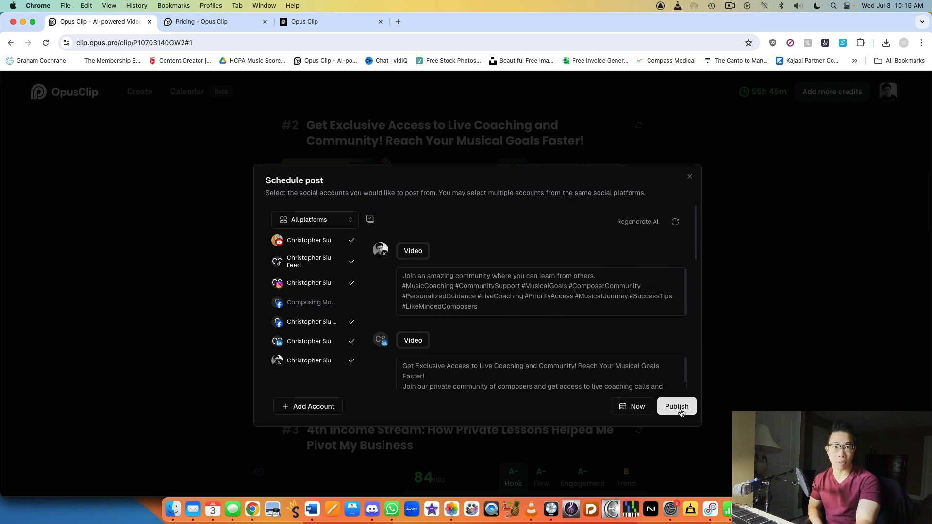
- Set the post's publishing time to 10 July 2024, 9:30 AM, in the GMT-04 time zone
click(625, 411)
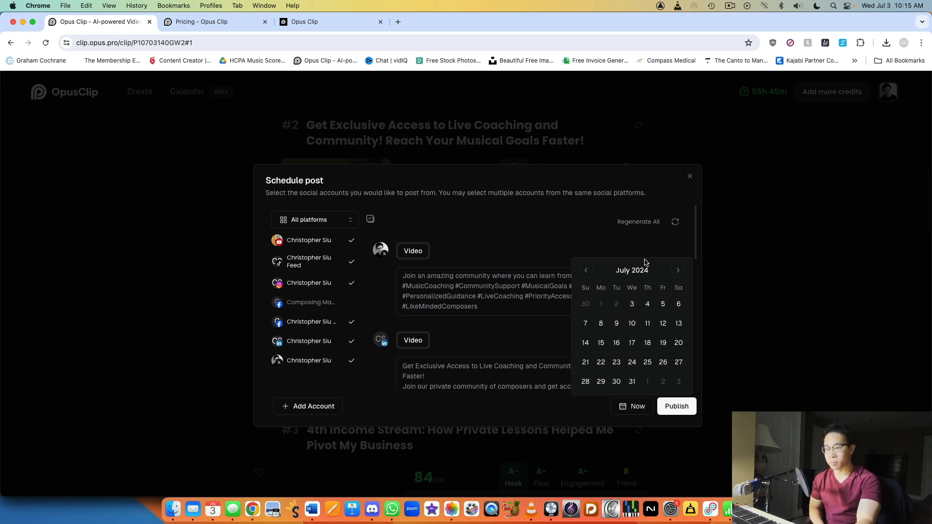
click(631, 323)
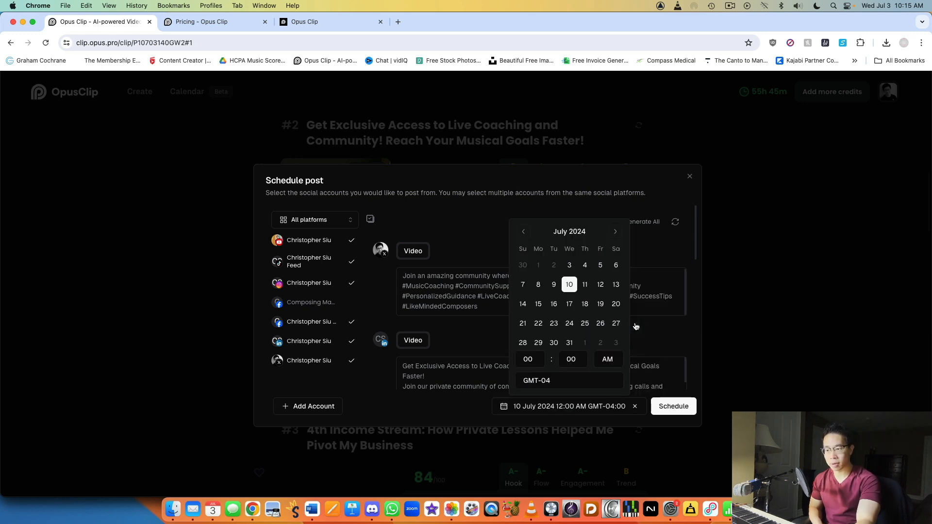
click(531, 359)
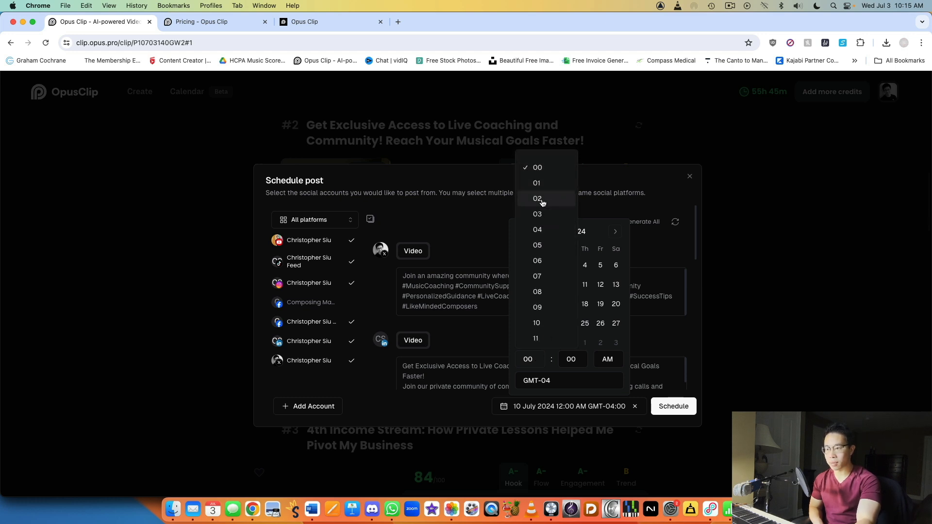
click(537, 307)
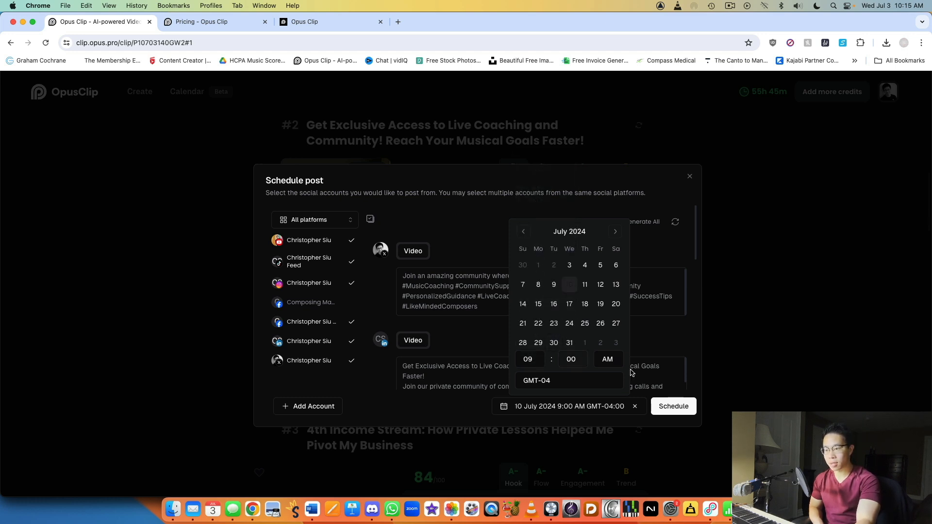
click(609, 363)
click(598, 364)
click(580, 361)
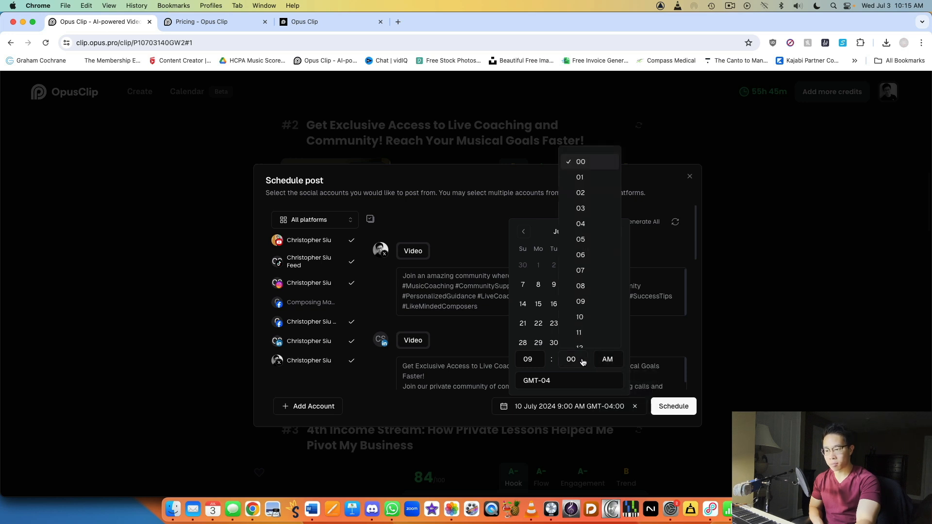
scroll(590, 291, down, 5)
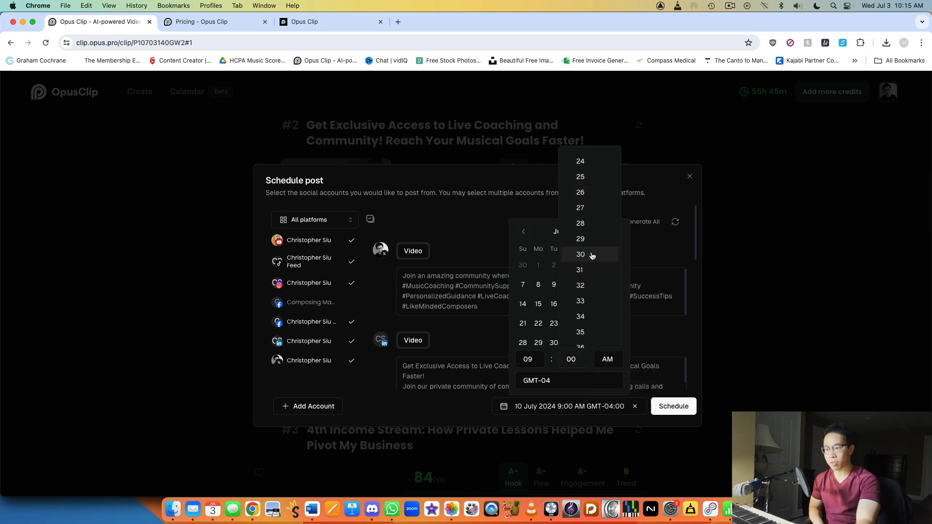
click(593, 254)
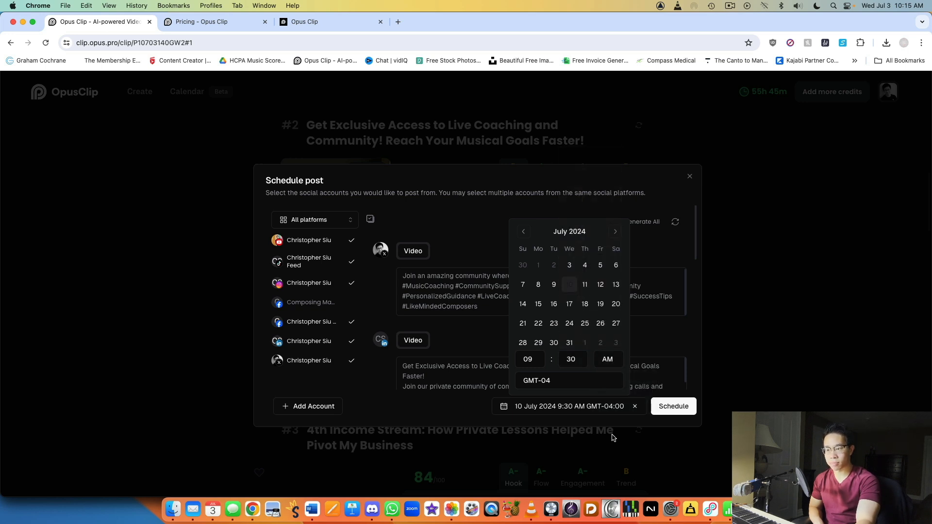
click(546, 389)
click(546, 389)
click(666, 341)
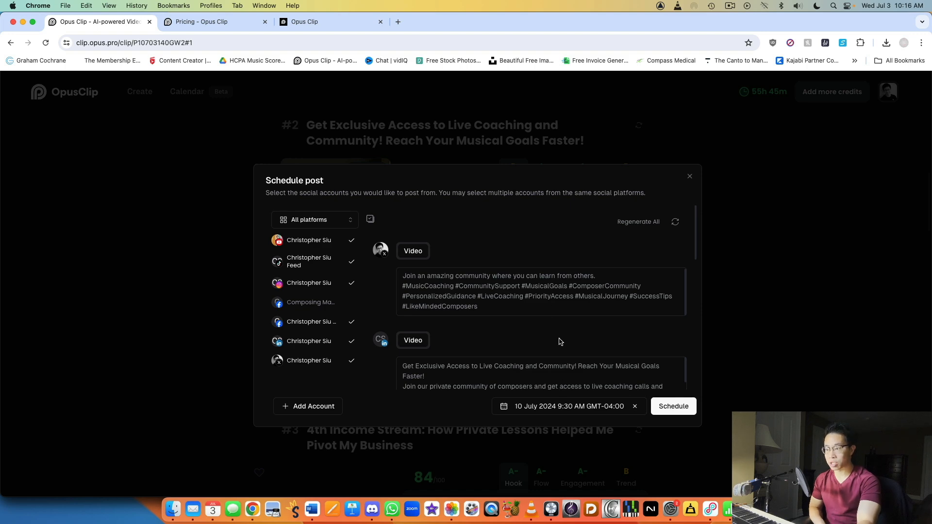
- Review the captions for the selected platforms and exit the scheduler without scheduling the post
scroll(559, 342, down, 5)
scroll(557, 334, up, 10)
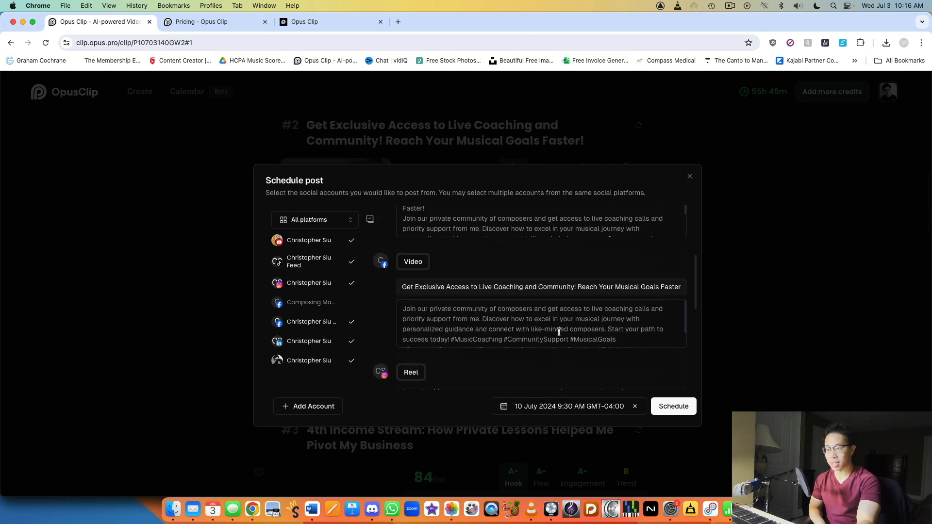
click(798, 306)
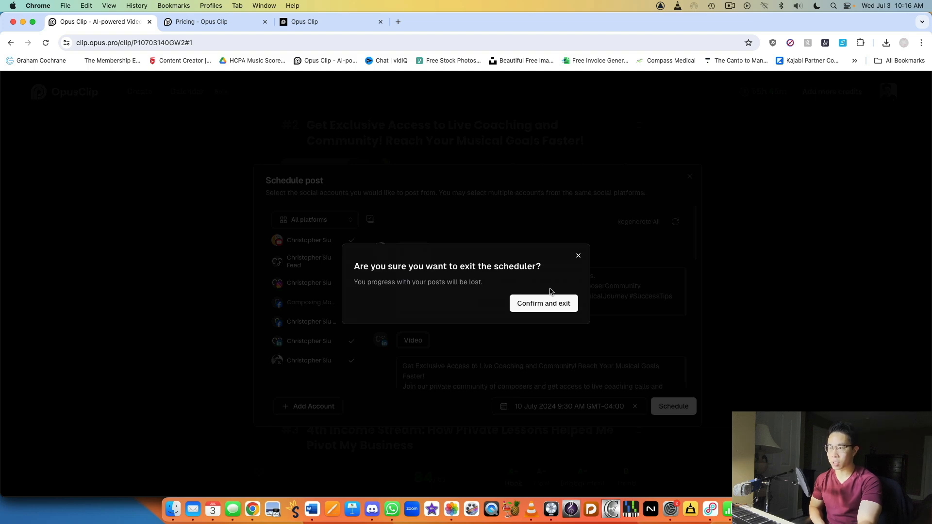
click(552, 300)
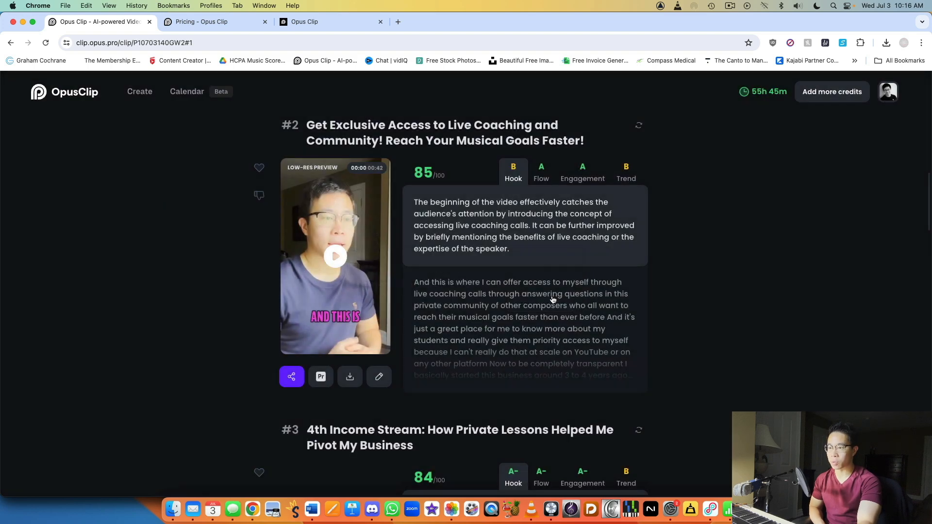
- Open the content calendar and look through the posts scheduled for July 2024
click(189, 93)
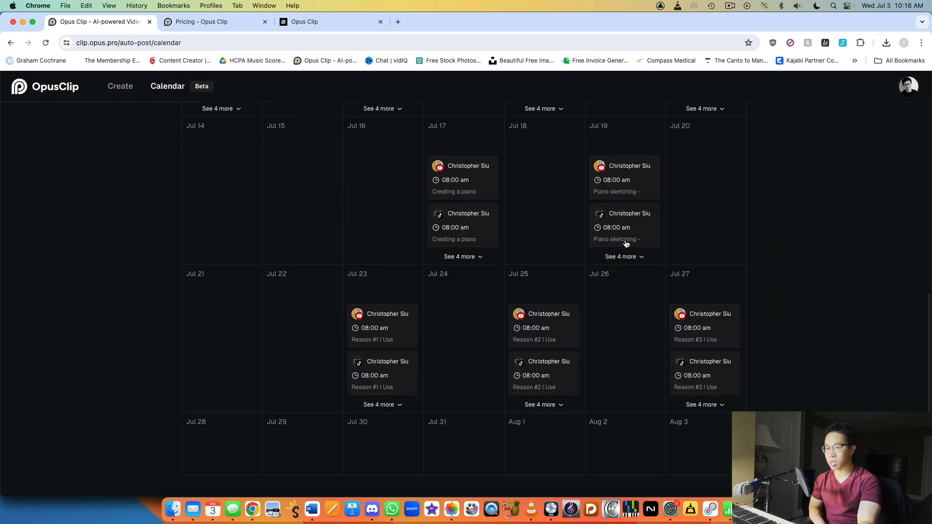
scroll(825, 296, down, 1)
scroll(824, 296, up, 1)
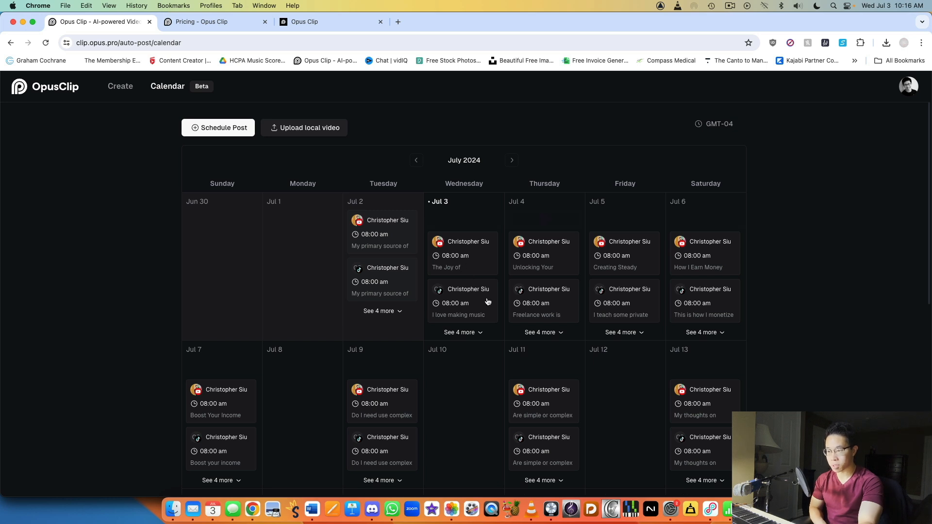
scroll(544, 243, down, 3)
scroll(644, 270, up, 3)
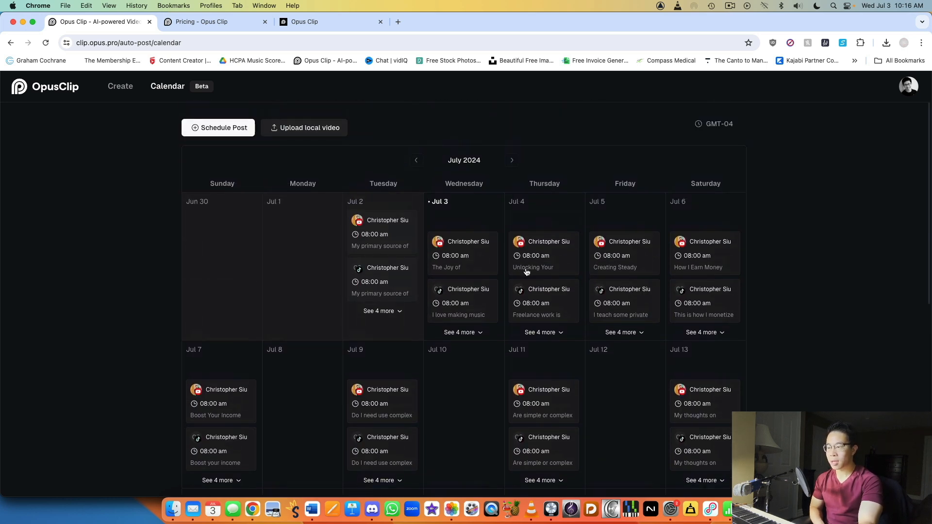
scroll(531, 269, down, 3)
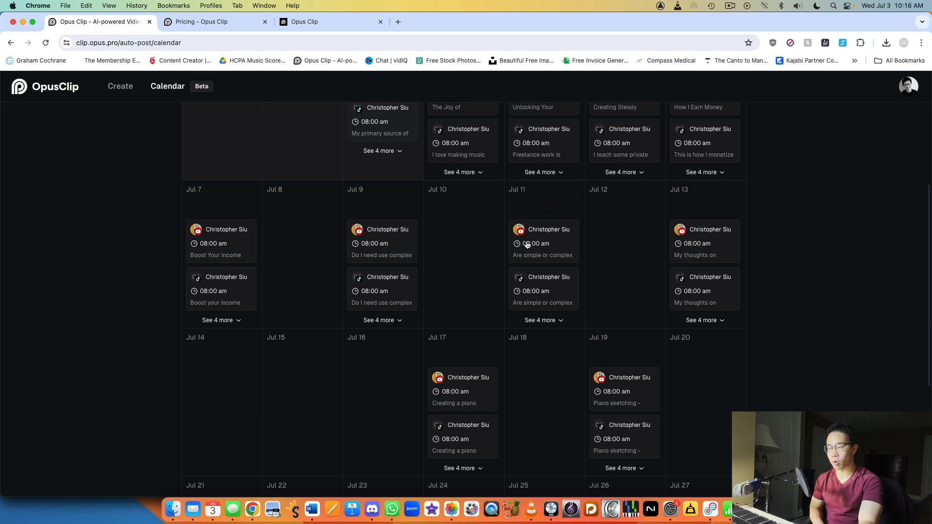
scroll(569, 266, up, 3)
scroll(541, 345, down, 1)
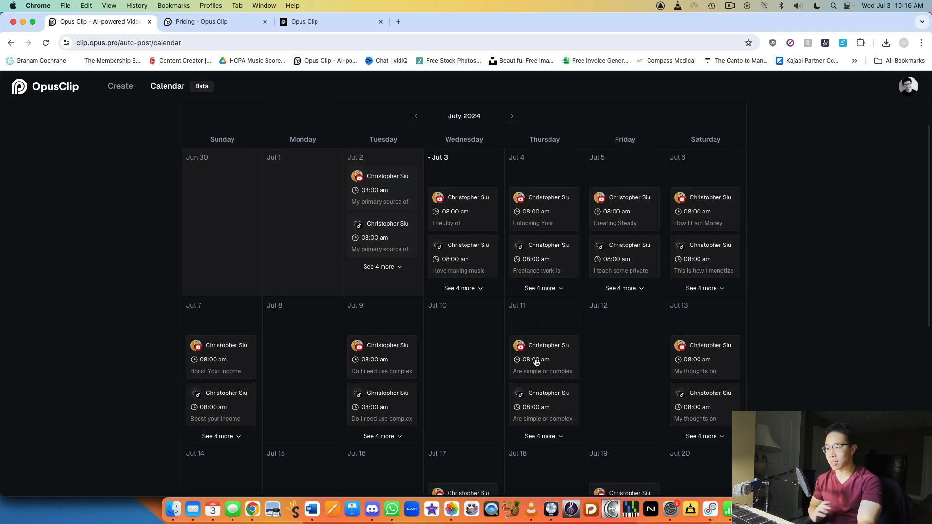
- Move the posts scheduled for 11 July to 10 July in the calendar
scroll(532, 361, down, 2)
drag(545, 257, 479, 259)
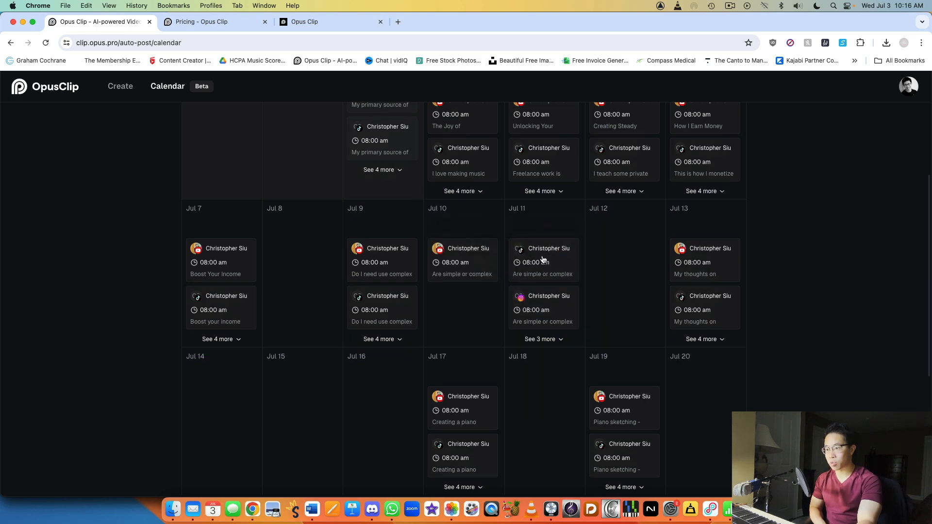
drag(543, 262, 479, 261)
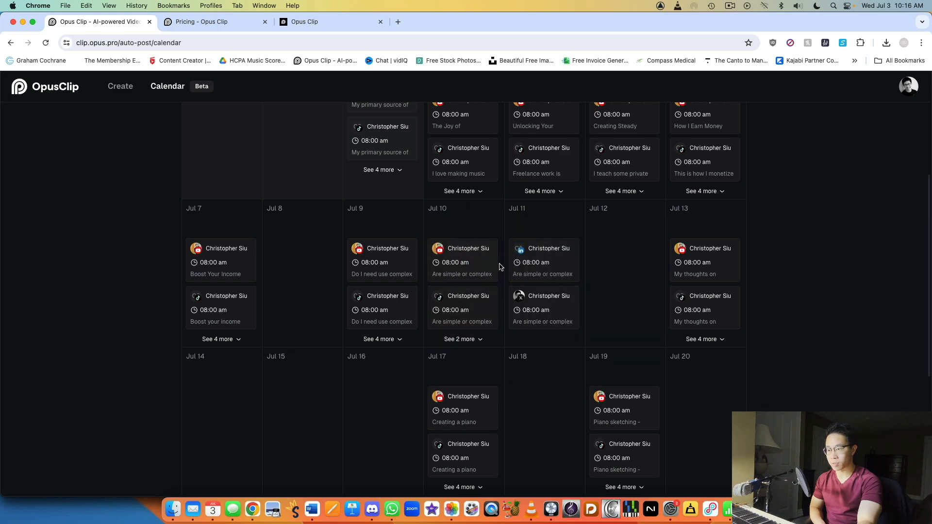
drag(541, 261, 483, 291)
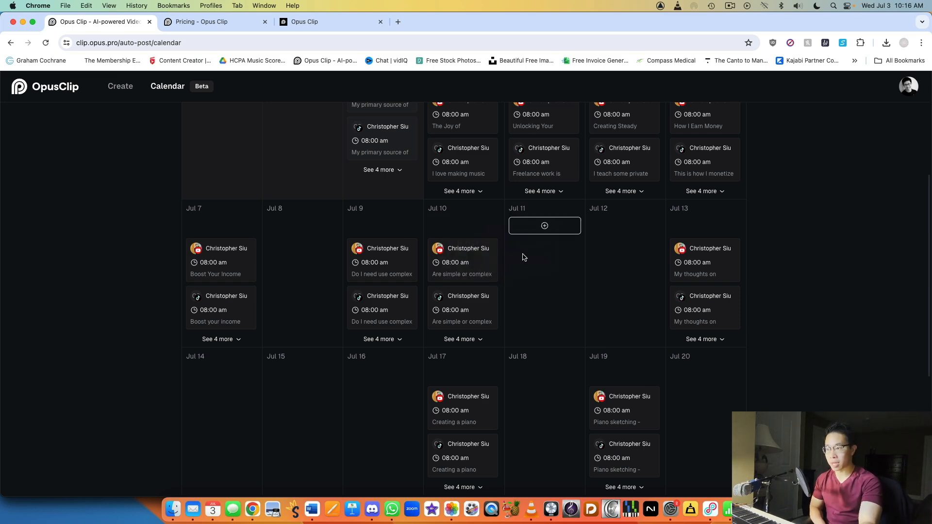
- Move the posts from 10 July back to 11 July in the calendar
drag(482, 267, 544, 262)
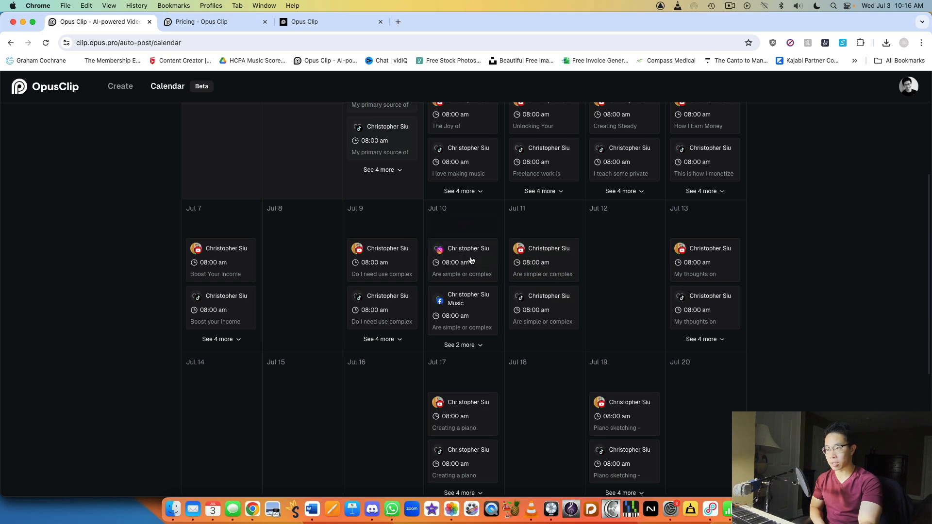
drag(464, 264, 560, 248)
drag(468, 294, 583, 250)
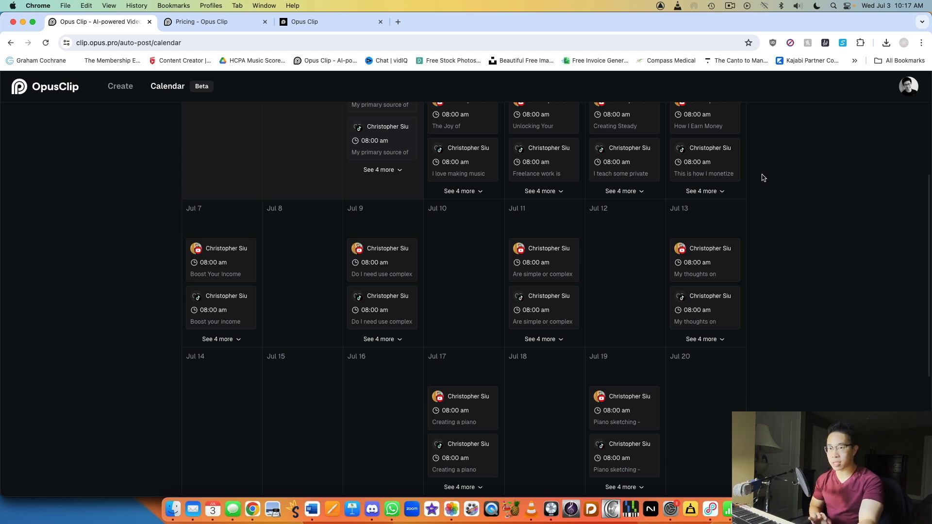
scroll(751, 184, up, 3)
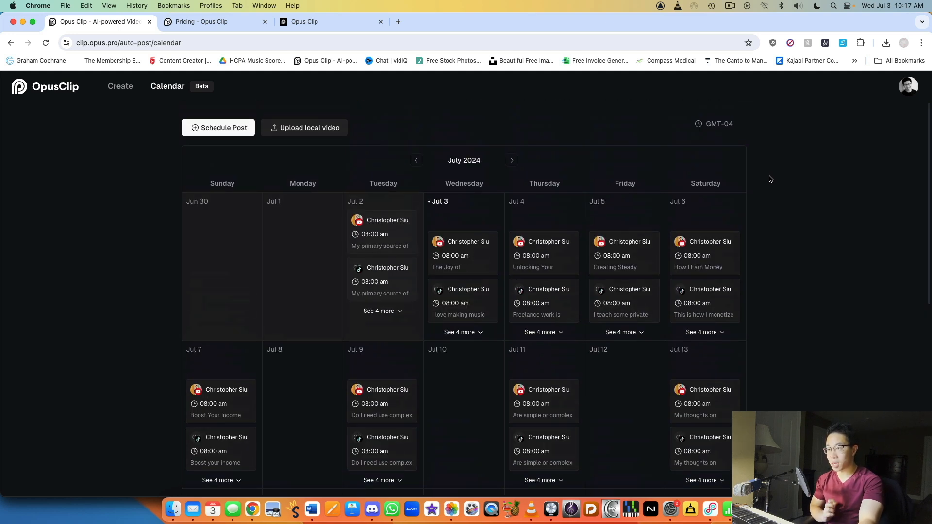
- Switch to the OpusClip pricing page and compare the Pro, Starter and Free plans, checking the Free plan's processing minutes
click(185, 21)
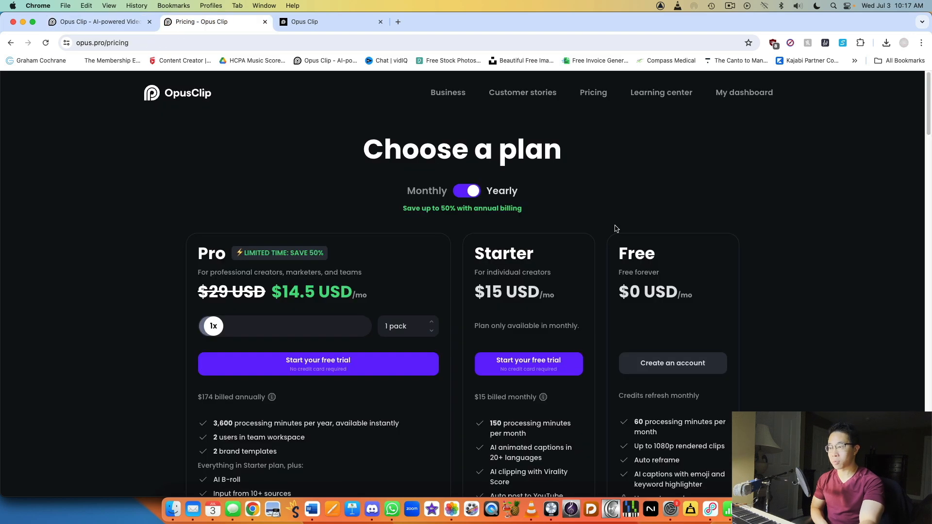
scroll(586, 199, down, 2)
scroll(586, 199, up, 2)
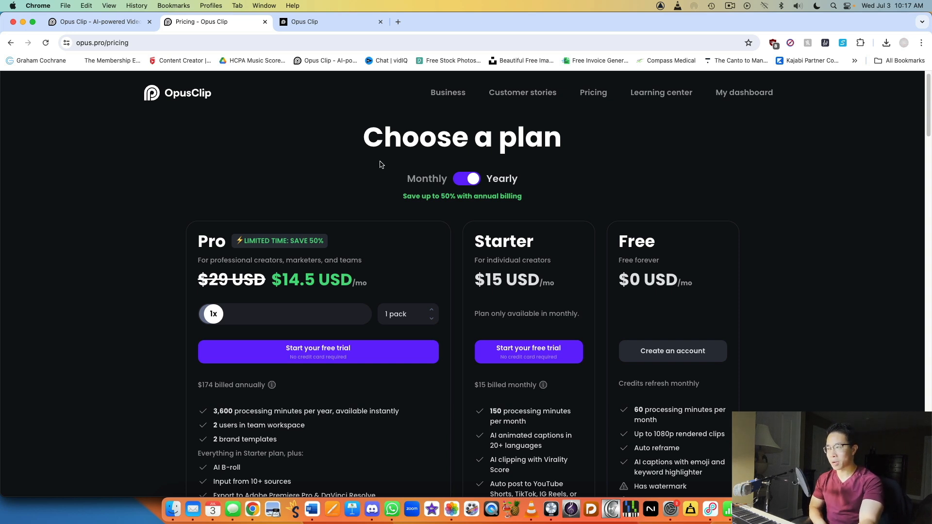
scroll(378, 162, down, 3)
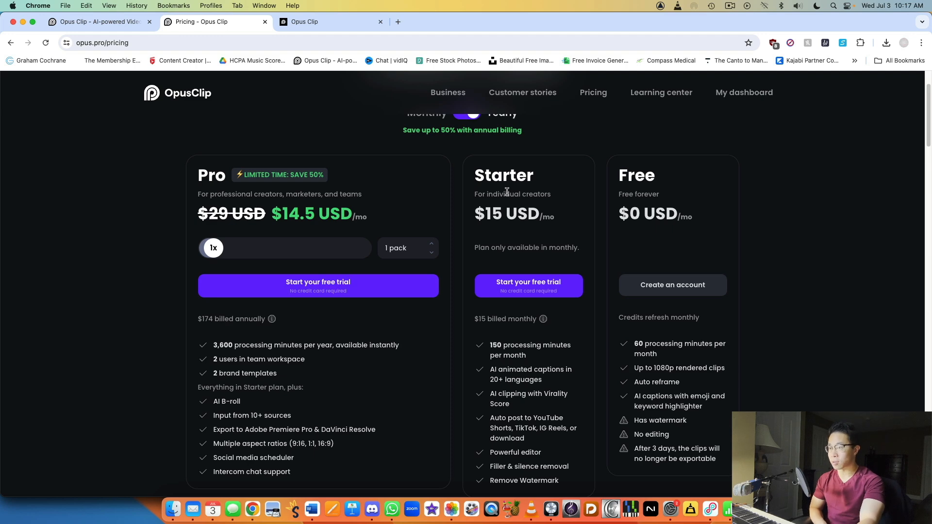
scroll(576, 214, down, 3)
scroll(542, 185, up, 2)
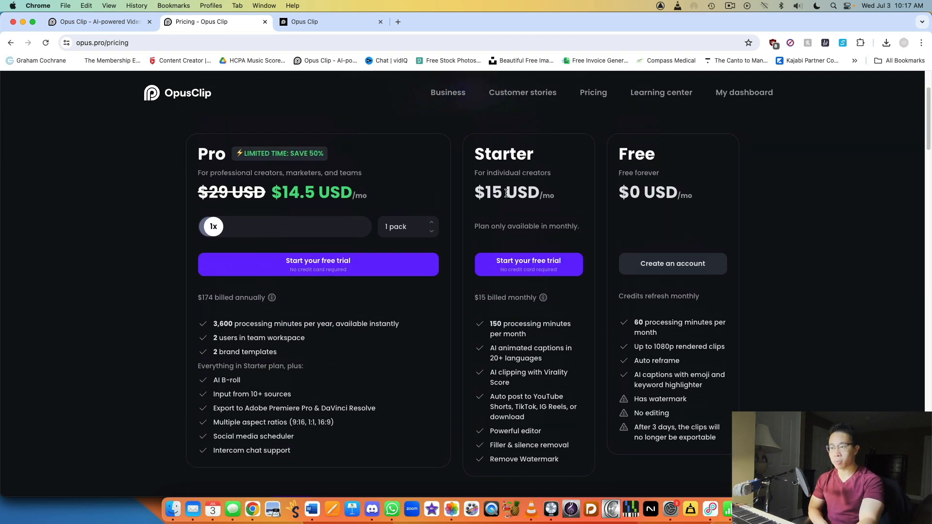
triple_click(633, 326)
click(663, 339)
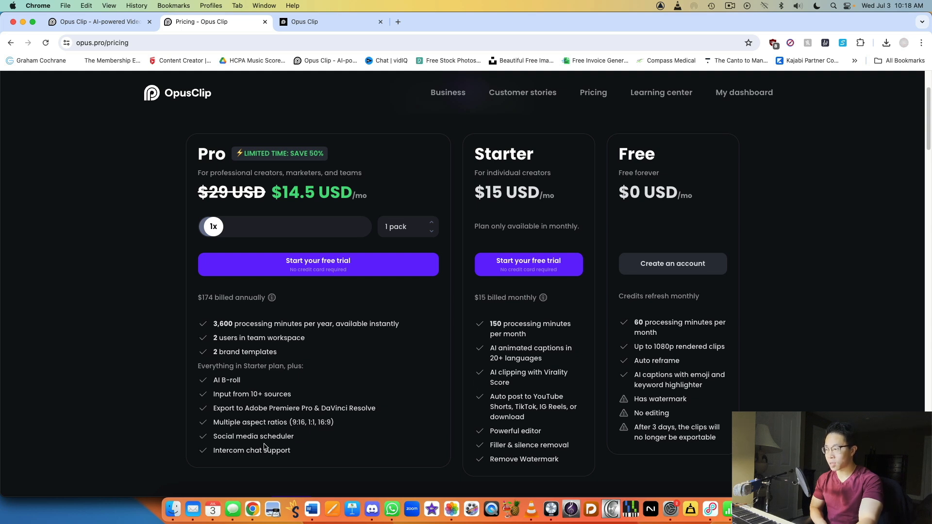
- Examine the Pro plan's processing minutes and features, and compare the yearly pricing with the other plans
scroll(294, 391, up, 1)
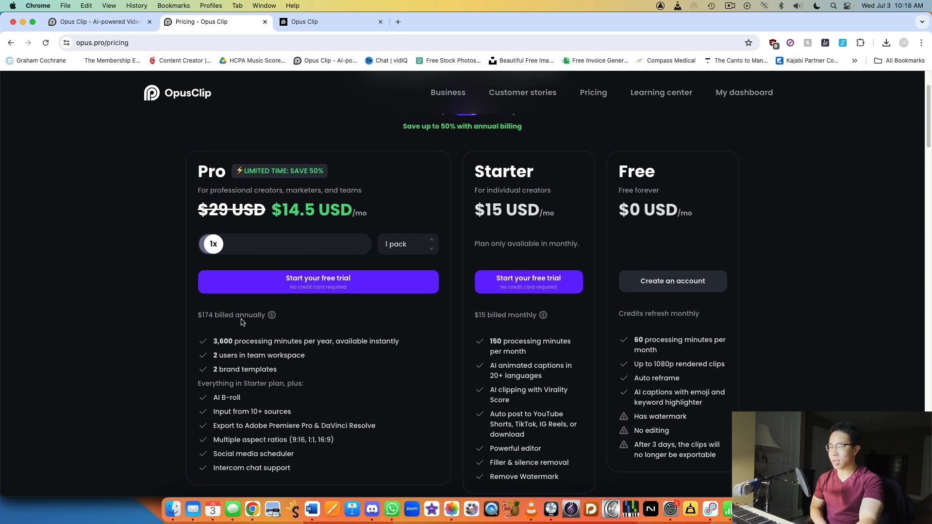
triple_click(213, 343)
click(375, 357)
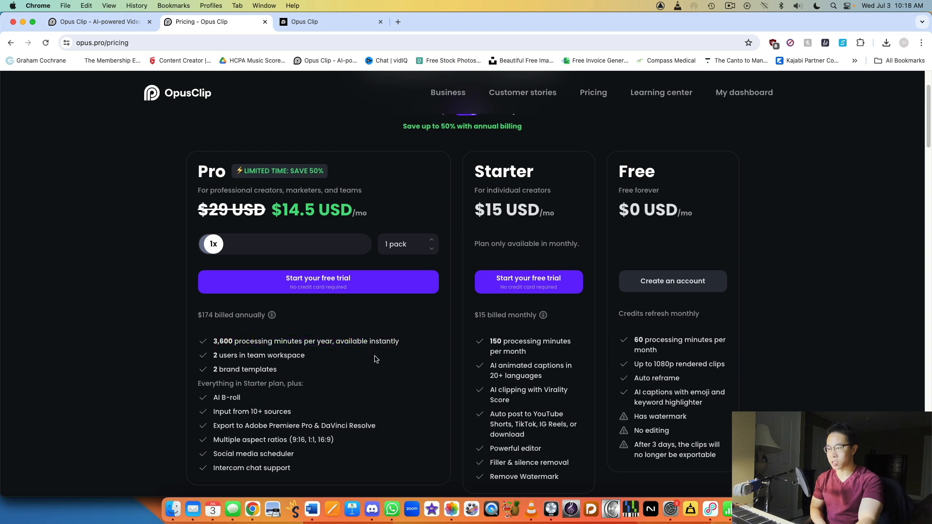
scroll(381, 384, up, 1)
scroll(380, 383, up, 3)
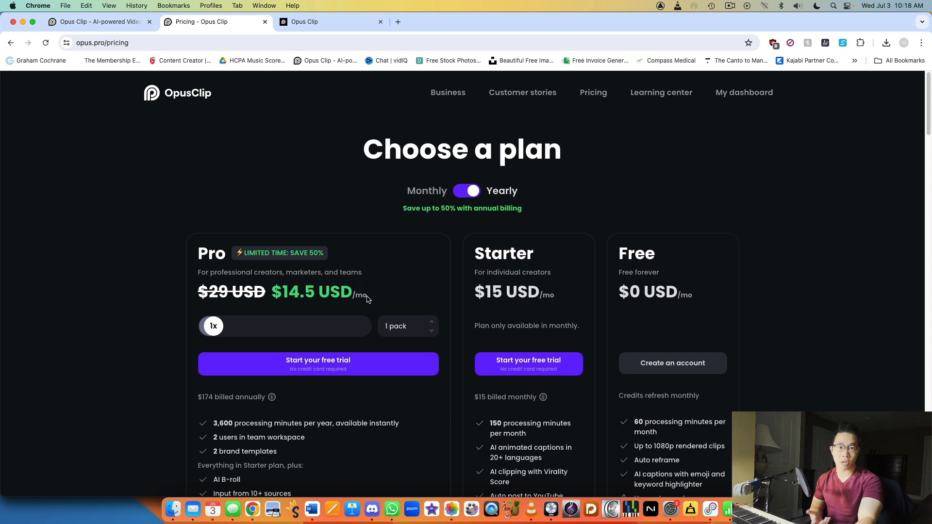
scroll(430, 270, down, 2)
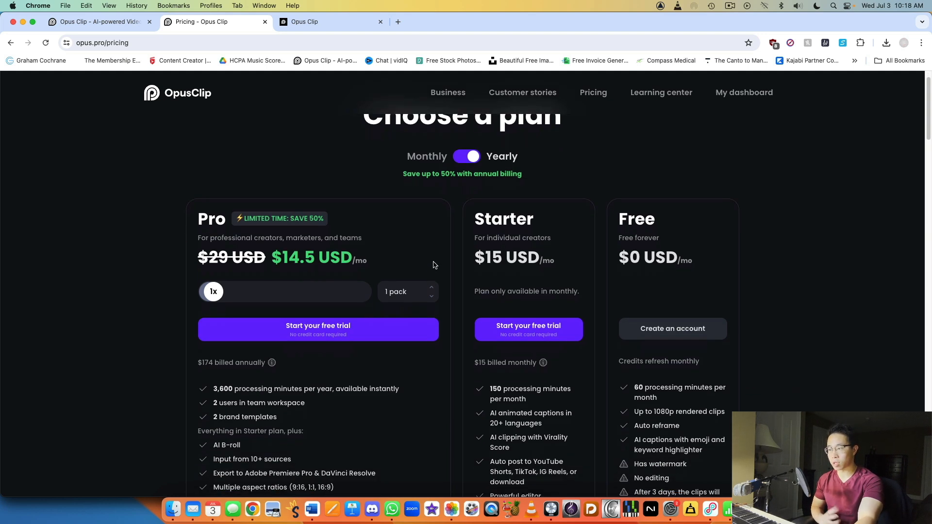
scroll(426, 239, down, 3)
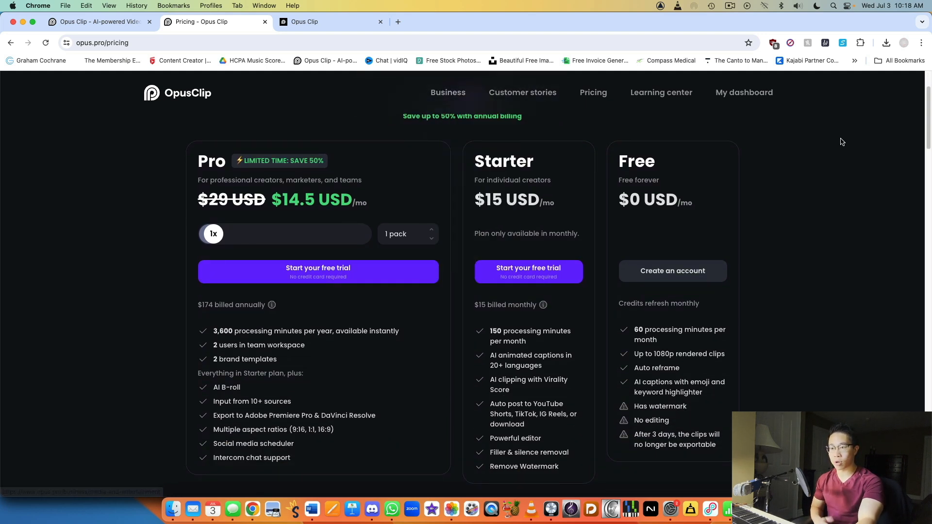
scroll(820, 192, up, 3)
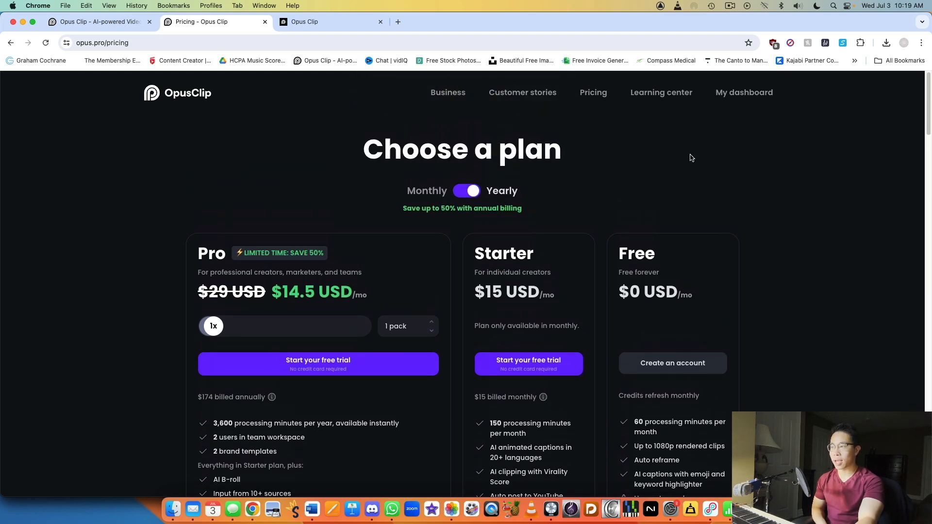